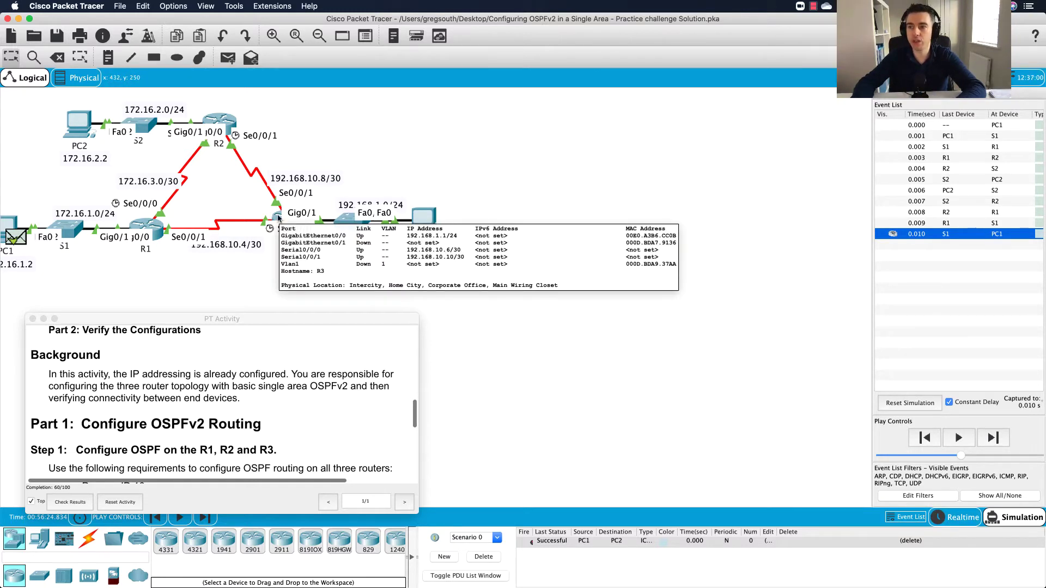
Step: Open the command line of router R3 and enter global configuration mode
click(278, 217)
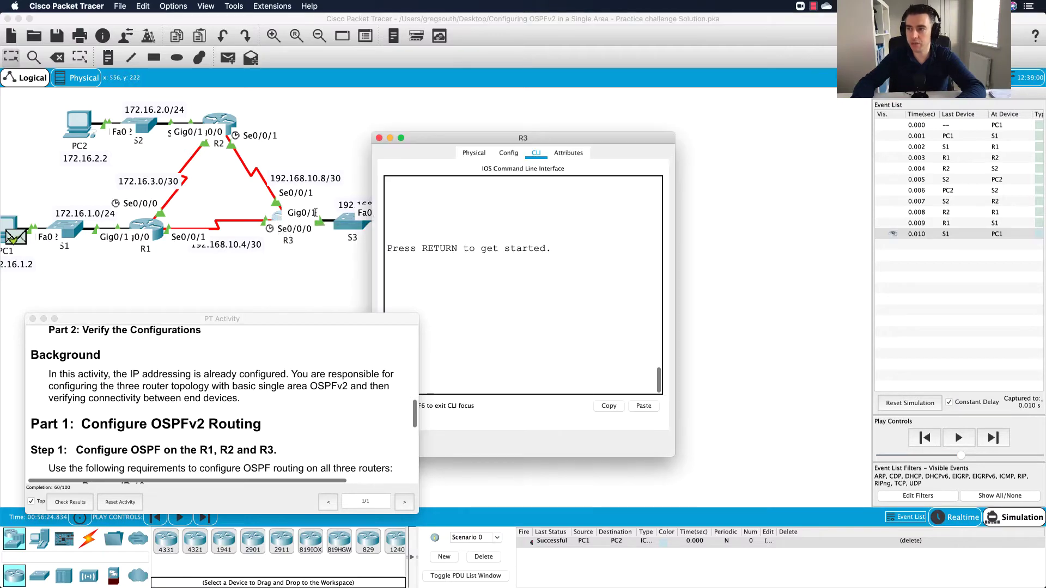
drag(491, 138, 466, 43)
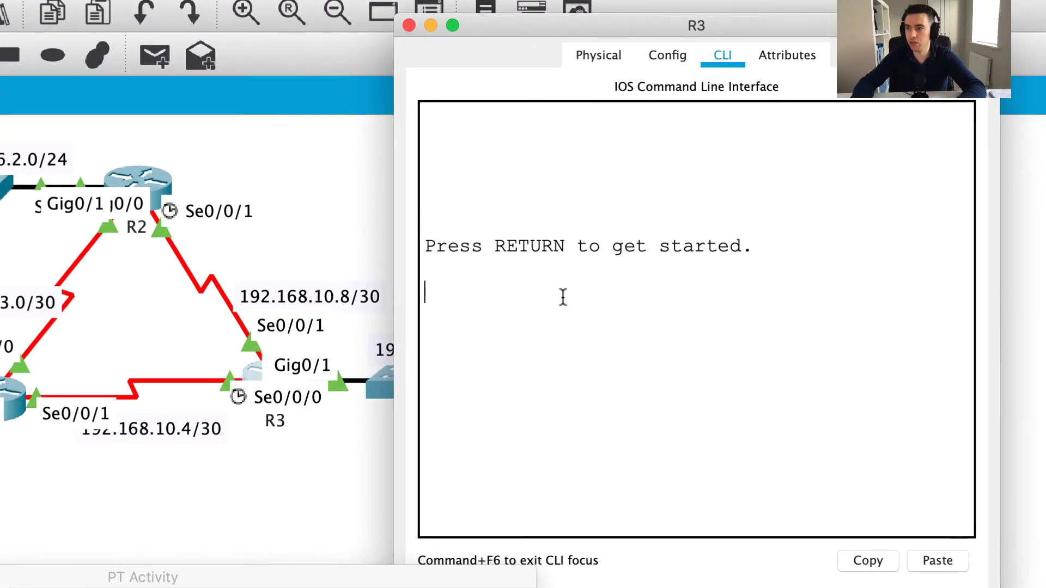
key(Return)
key(Return)
key(Return)
text(en)
key(Return)
text(conf t)
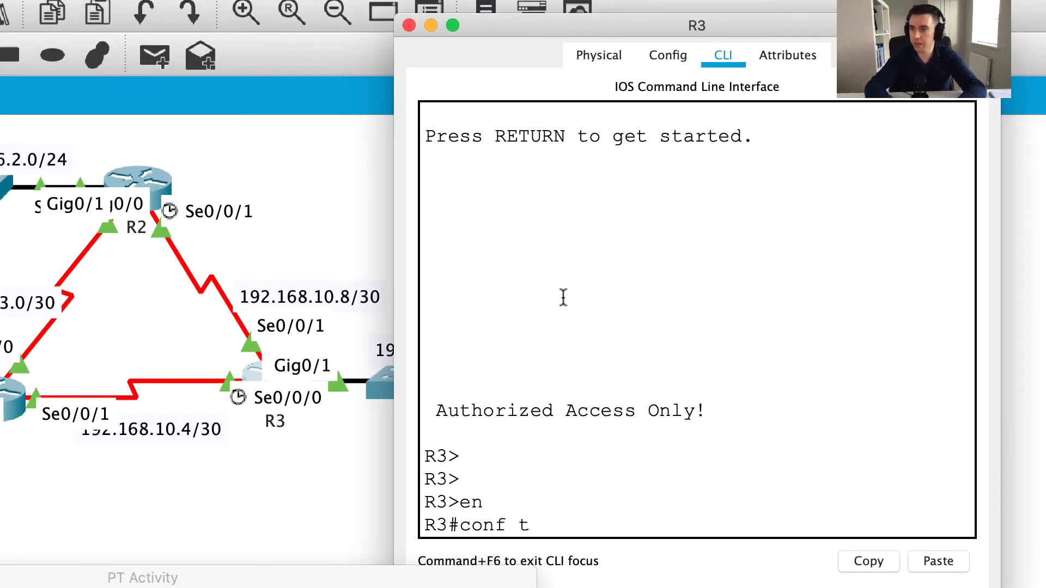
key(Return)
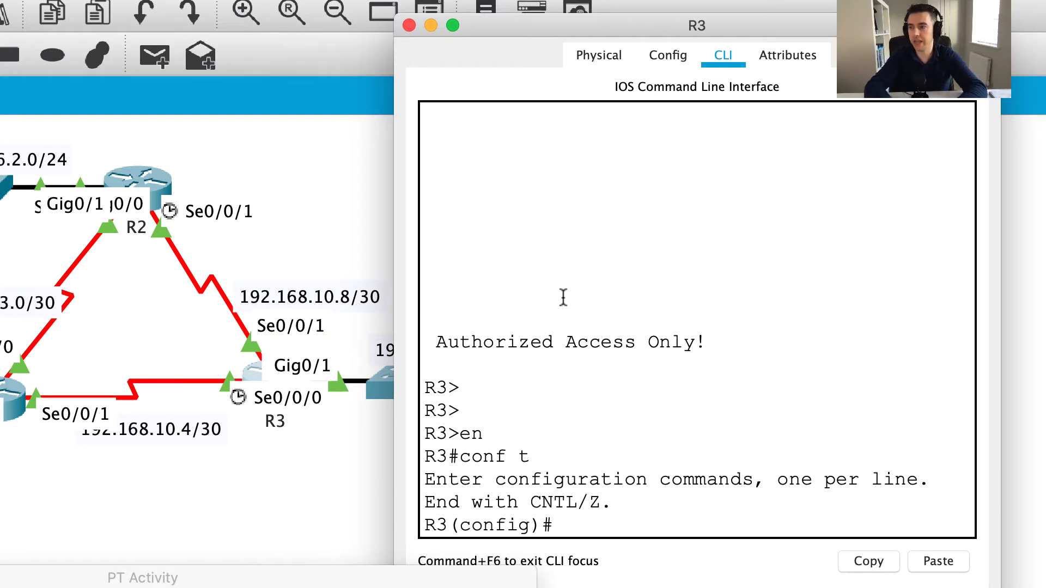
Step: Start OSPF routing on R3 with process ID 10
text(os)
key(BackSpace)
text(uter)
key(question)
text(ospf)
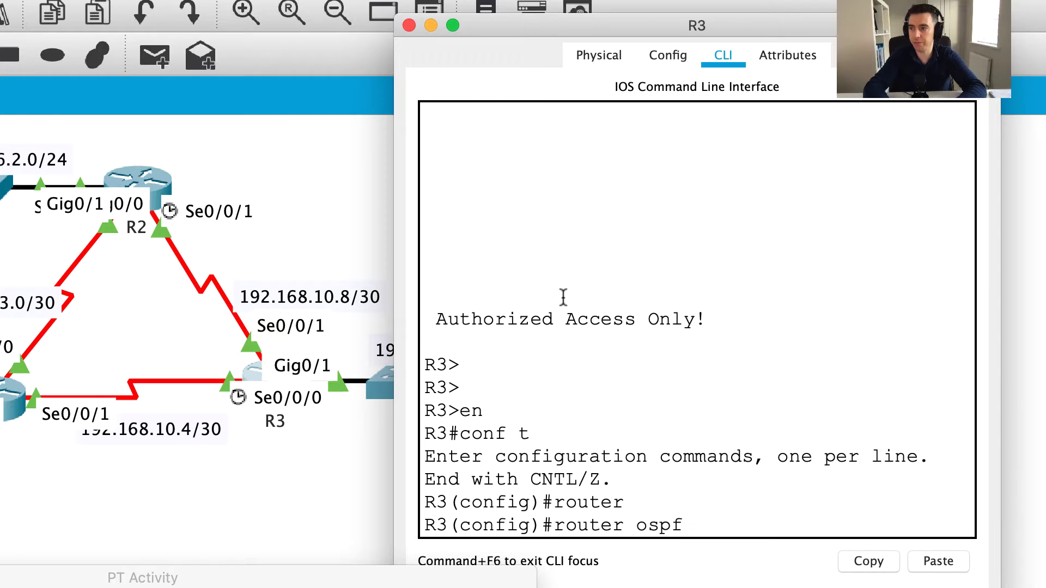
text( 10)
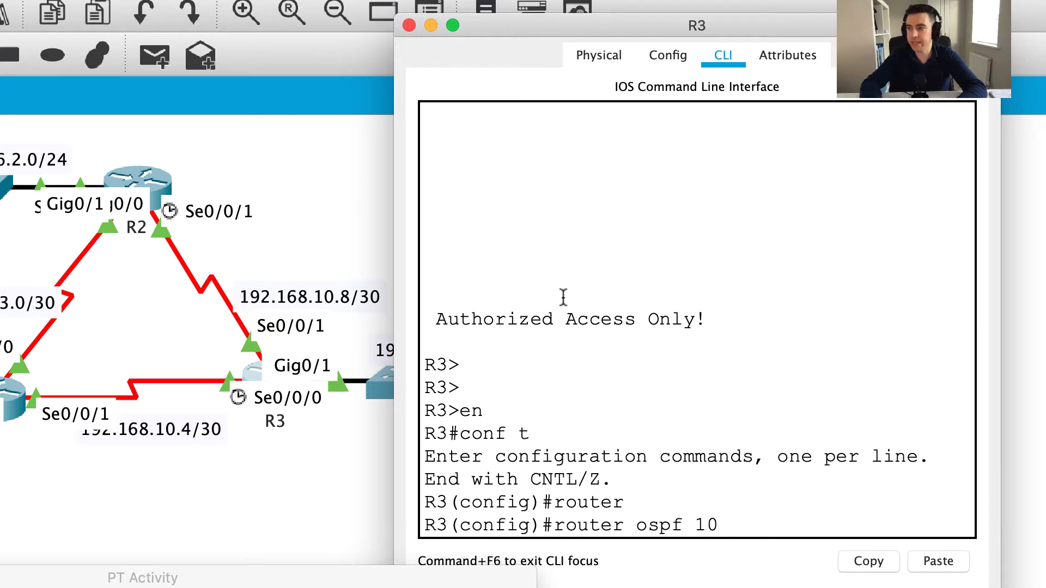
key(Return)
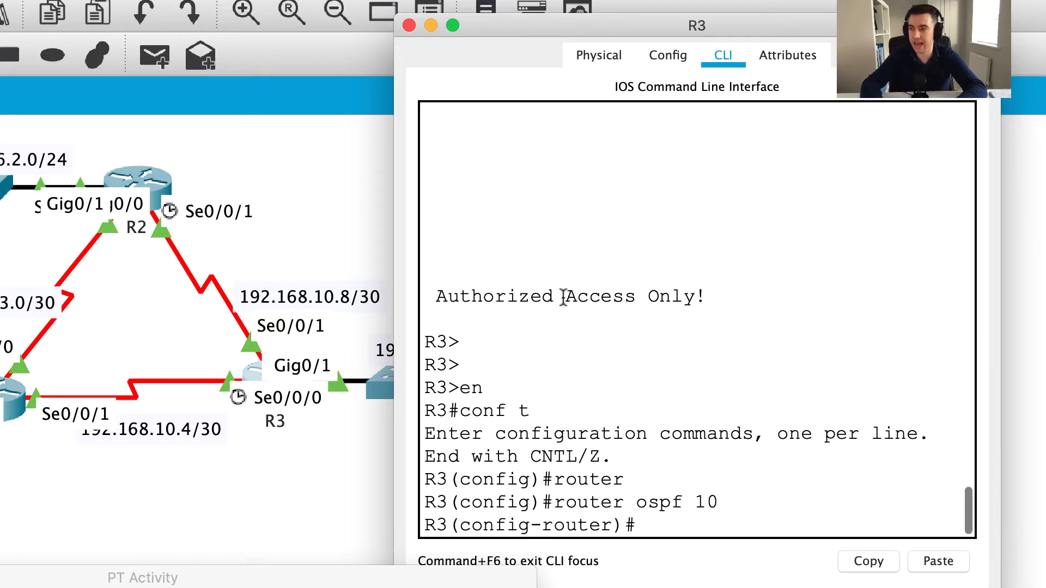
Step: Set R3's OSPF router ID to 3.3.3.3
text(router)
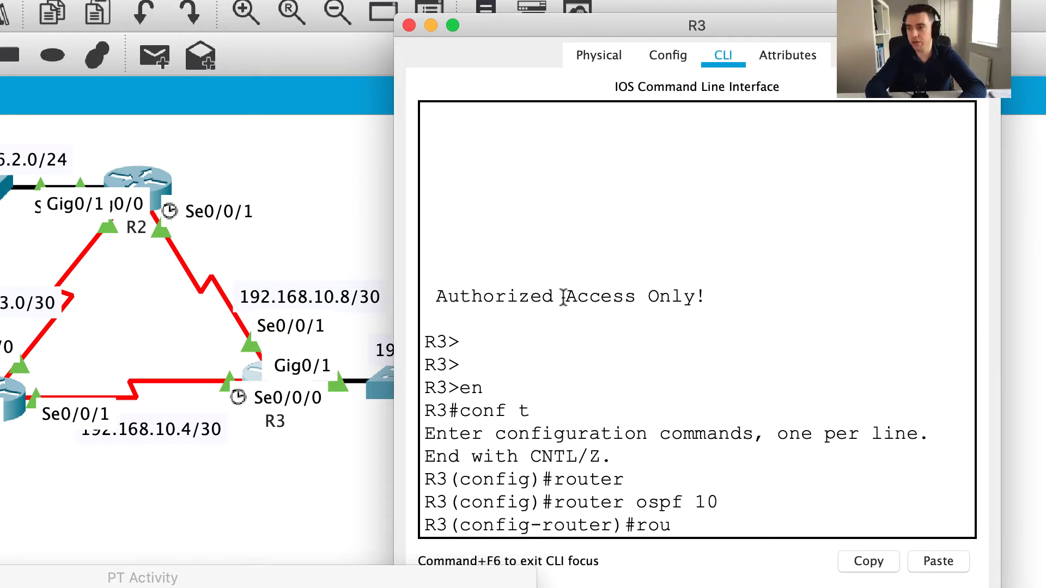
key(Tab)
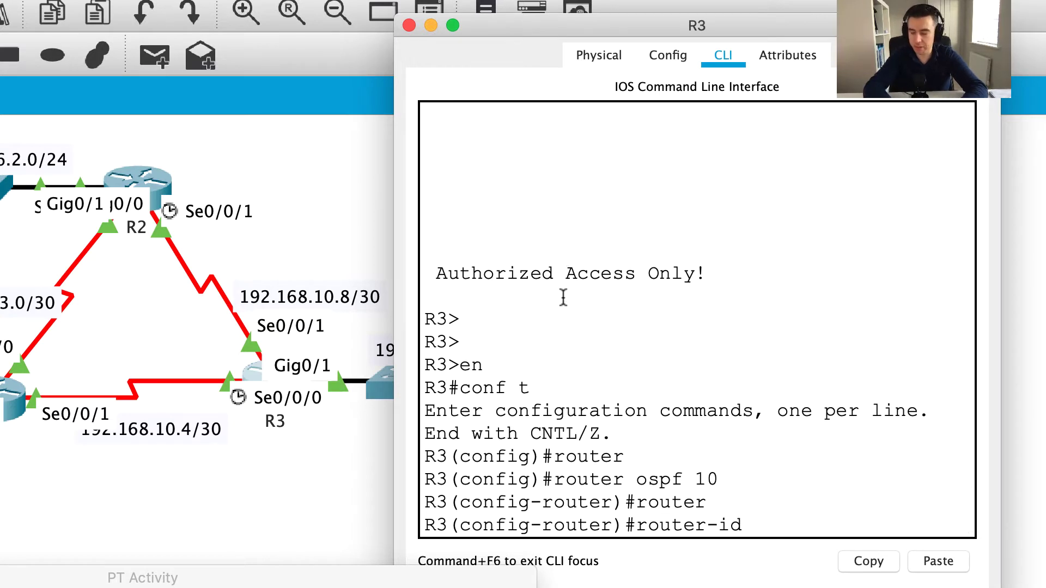
text(3.3.3.3)
key(Return)
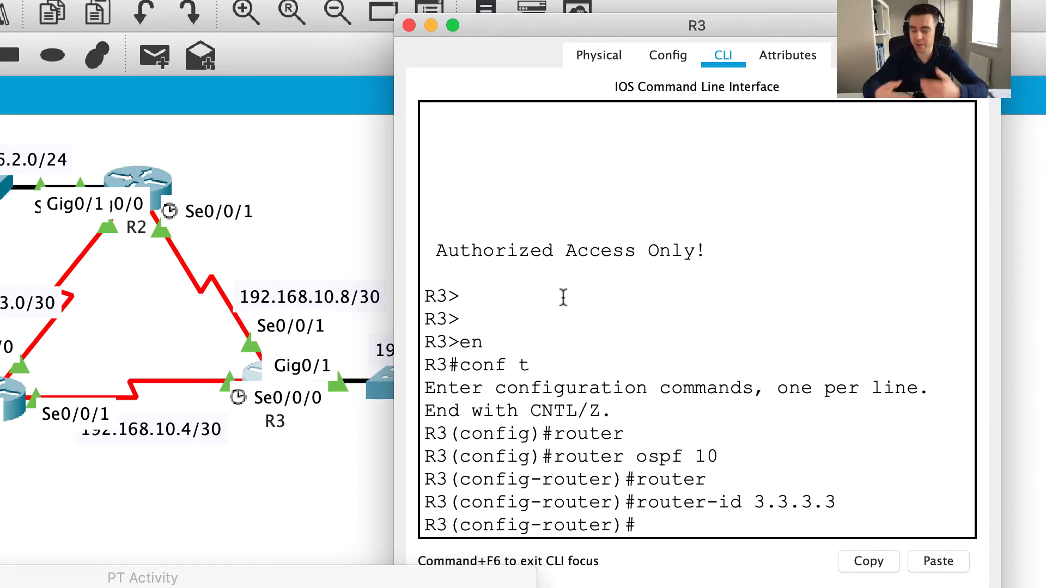
Step: Display the brief IP interface summary from R3's router configuration mode and widen the console window to read it
text(do s)
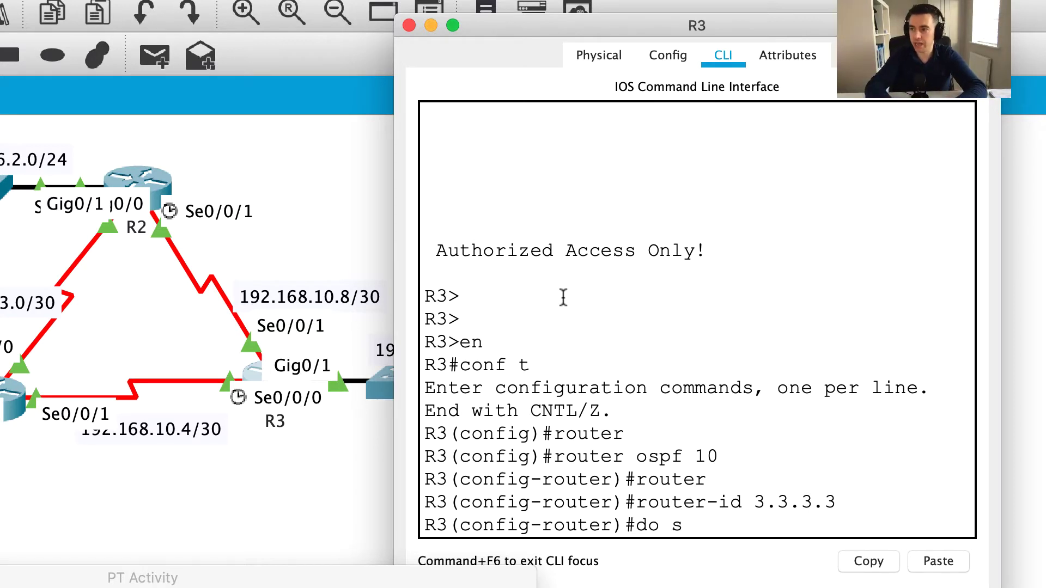
text(how ip int brief)
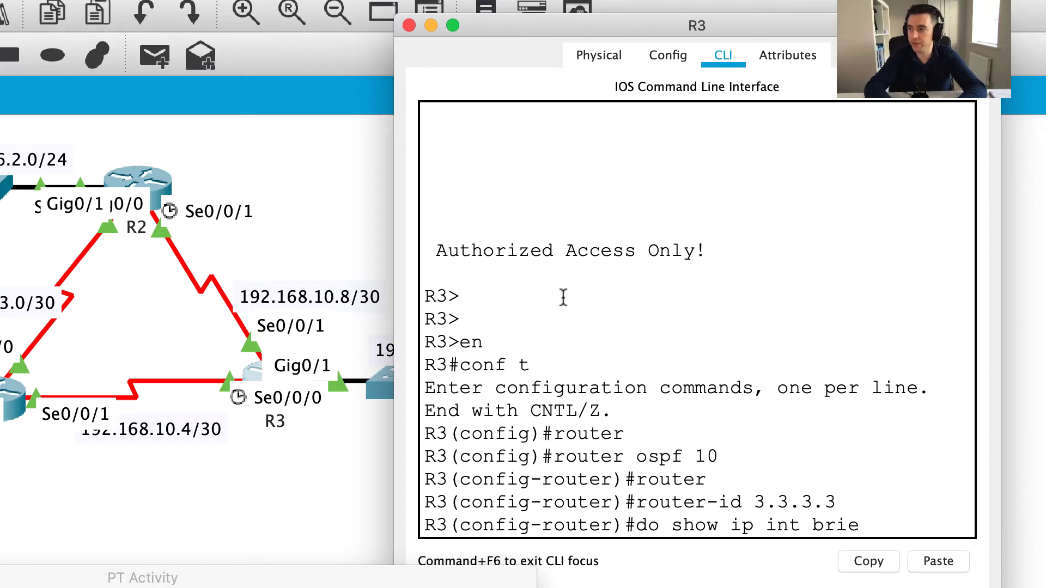
key(Return)
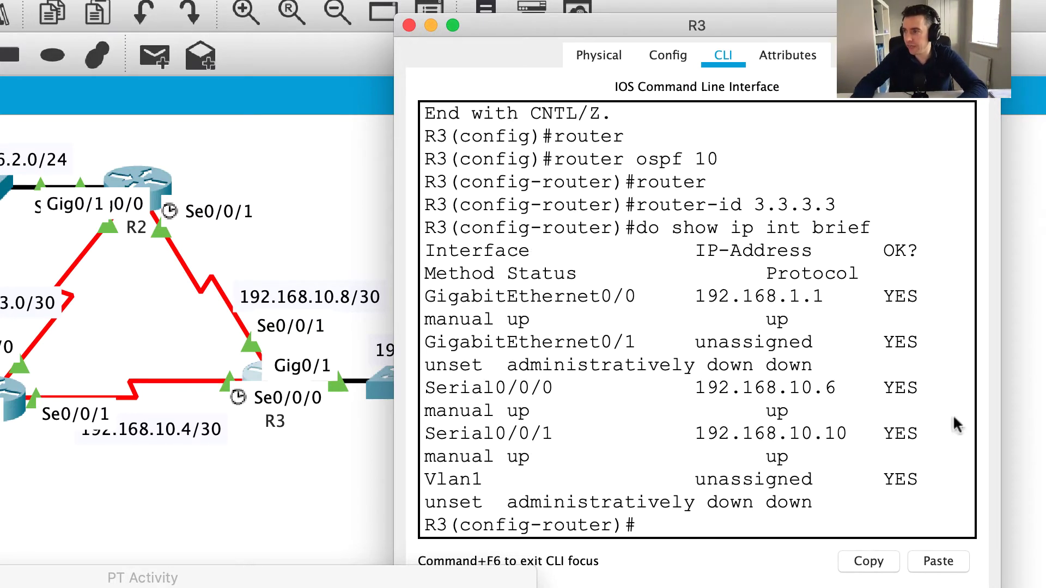
drag(1001, 428, 1045, 428)
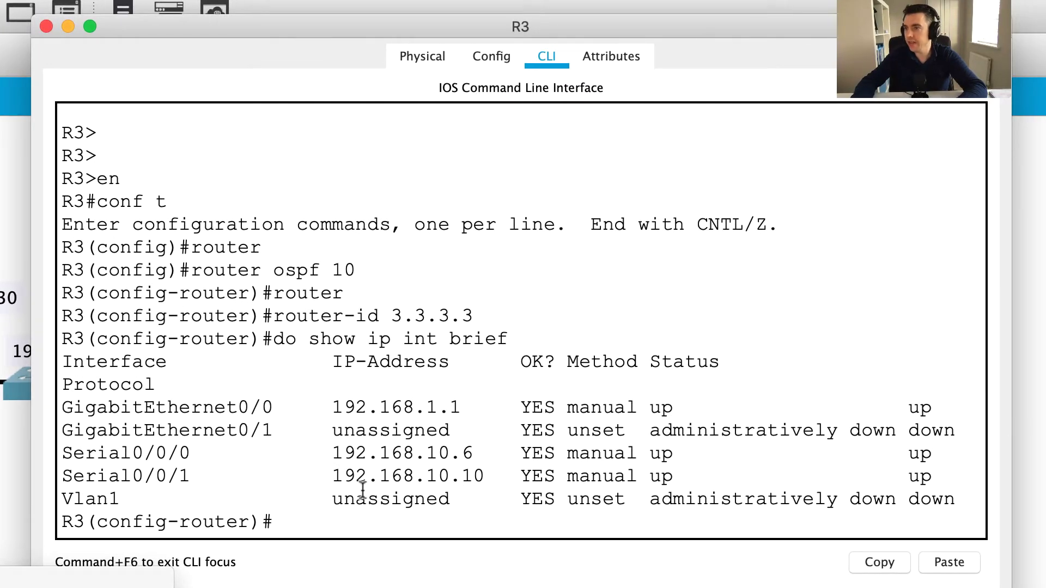
Step: Advertise R3's LAN network 192.168.1.0 with wildcard mask 0.0.0.255 in OSPF area 0
text(network)
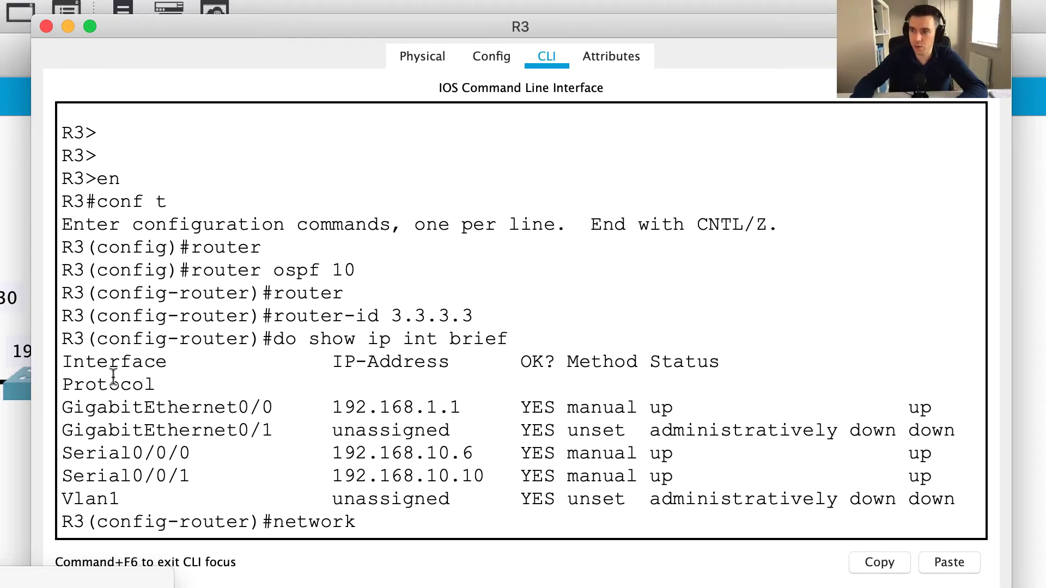
drag(234, 25, 422, 219)
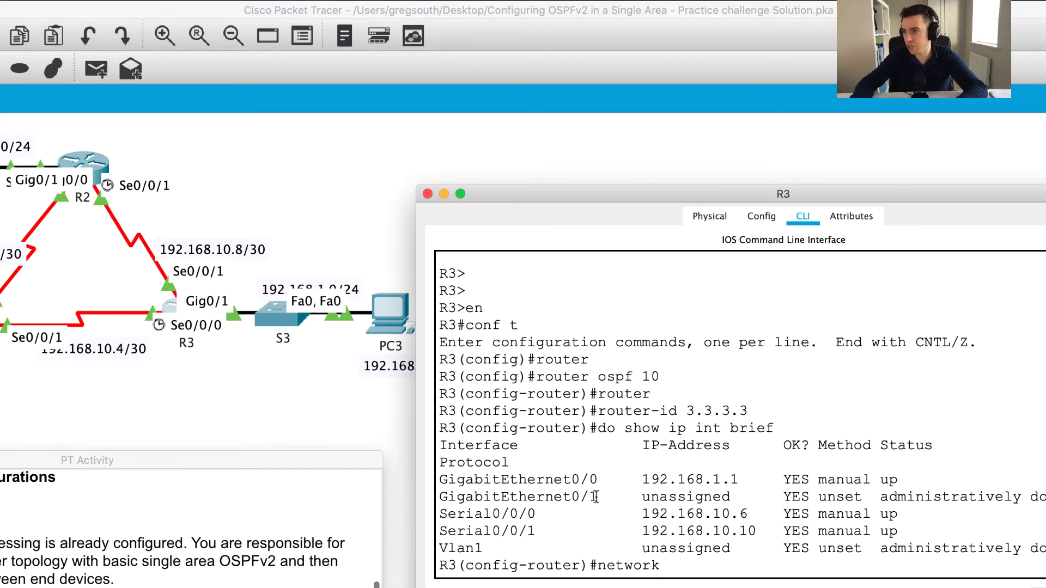
text(192)
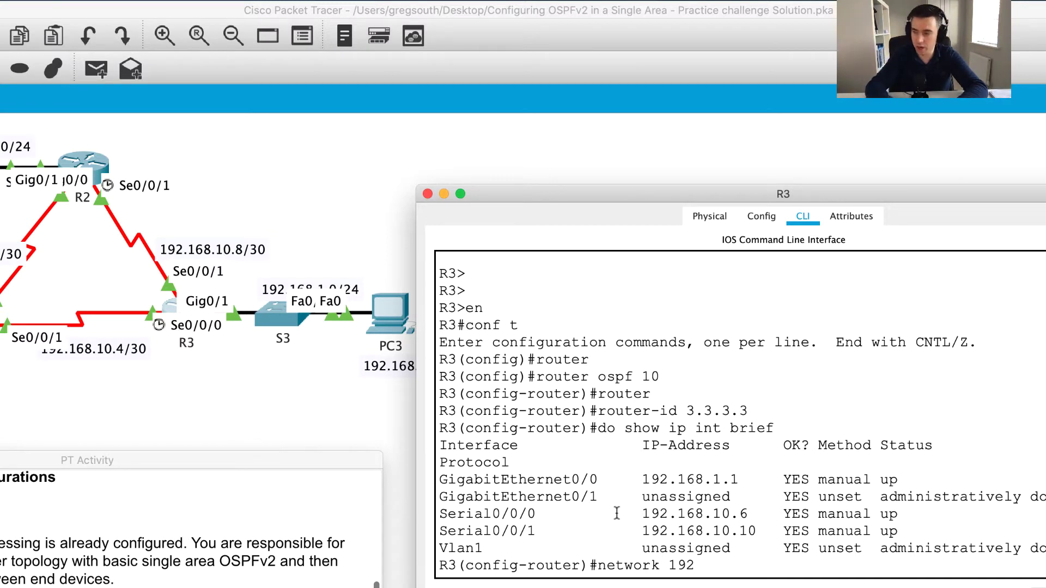
text(.168.)
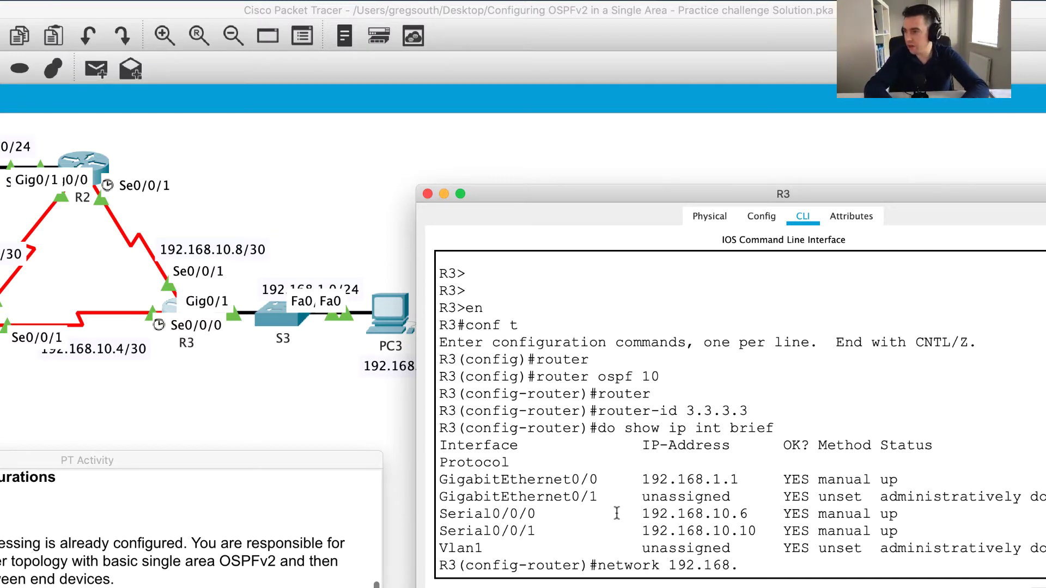
text(1.0 )
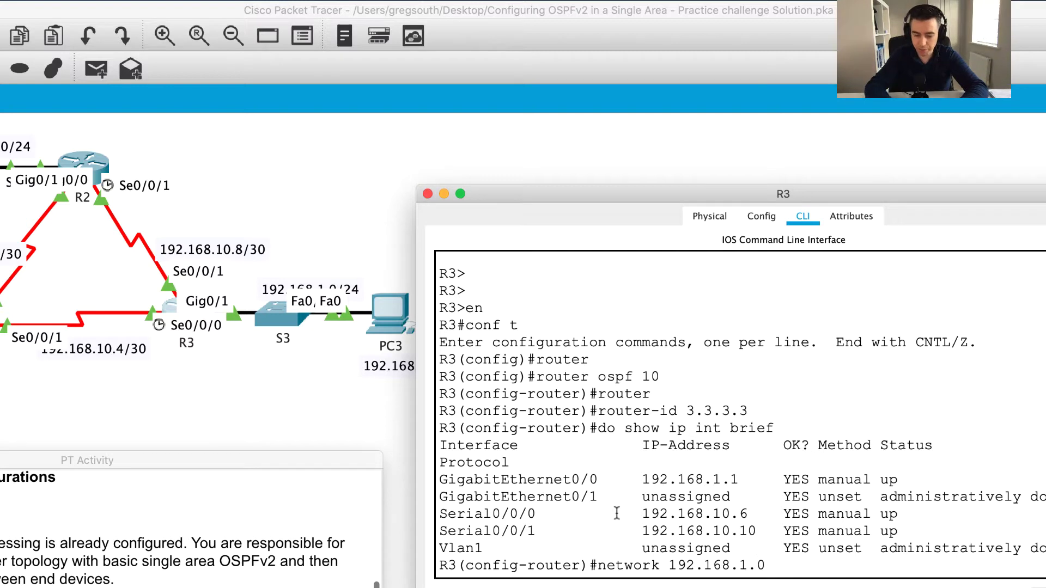
text(0.0.0.255 area 0)
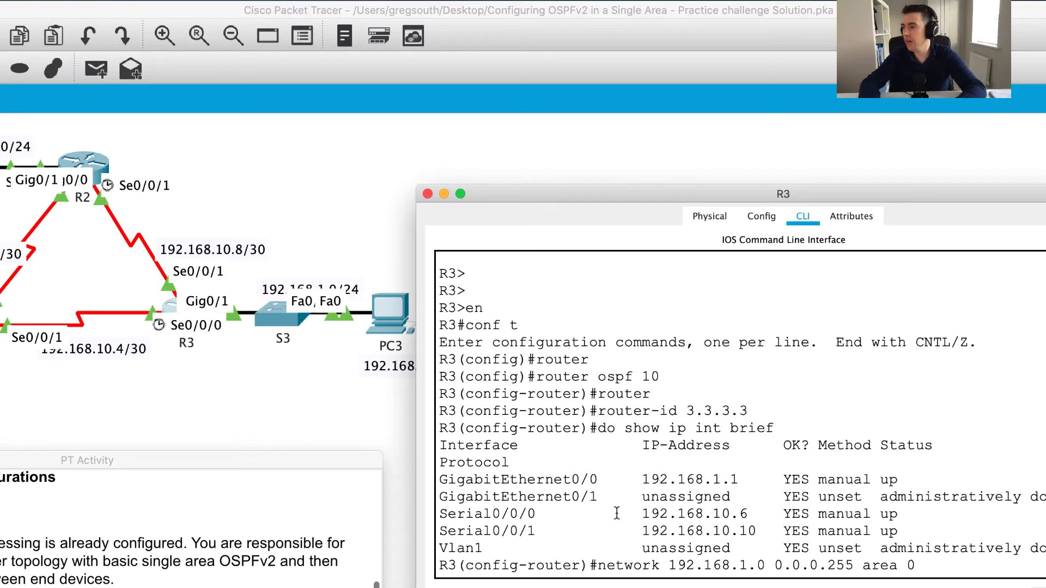
key(Return)
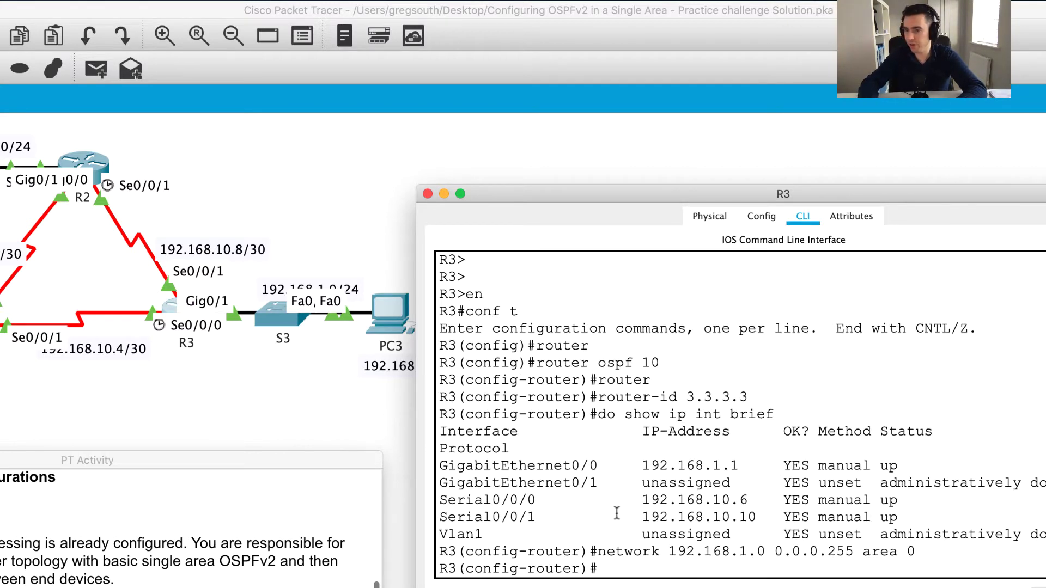
Step: Advertise the R1–R3 serial link network 192.168.10.4 with wildcard mask 0.0.0.3 in OSPF area 0
text(network )
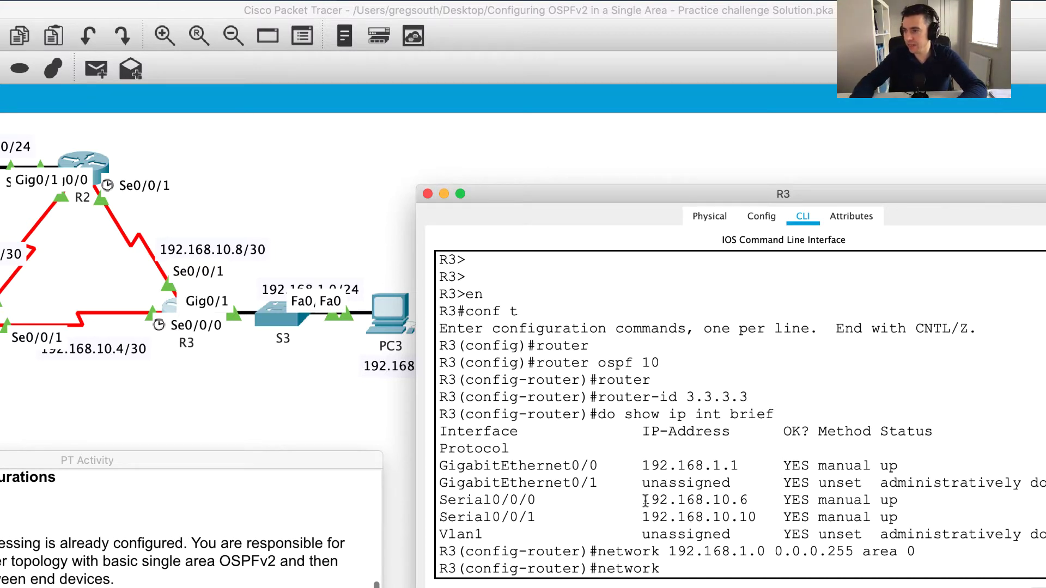
text(192.)
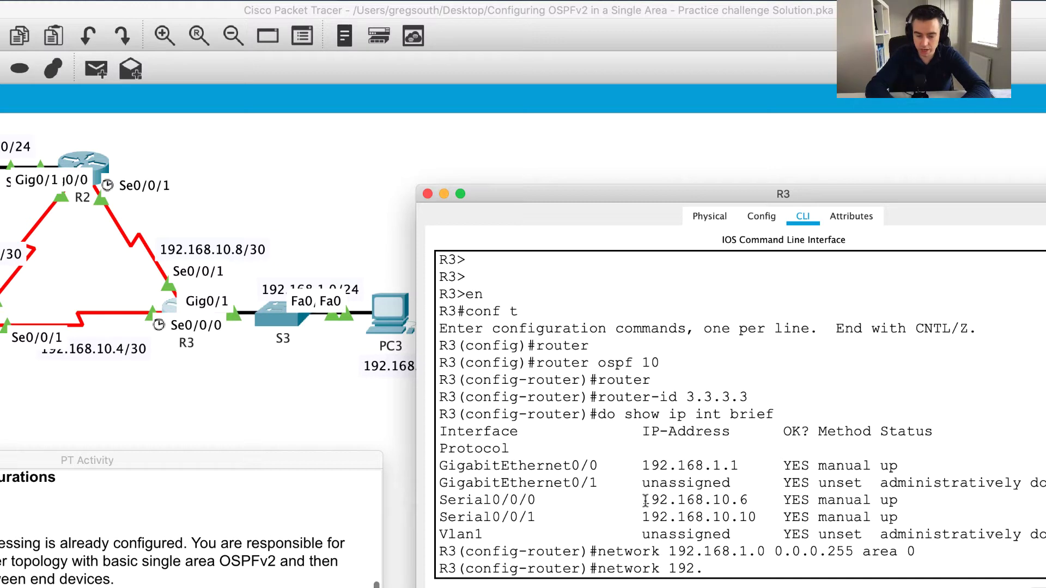
text(168.1)
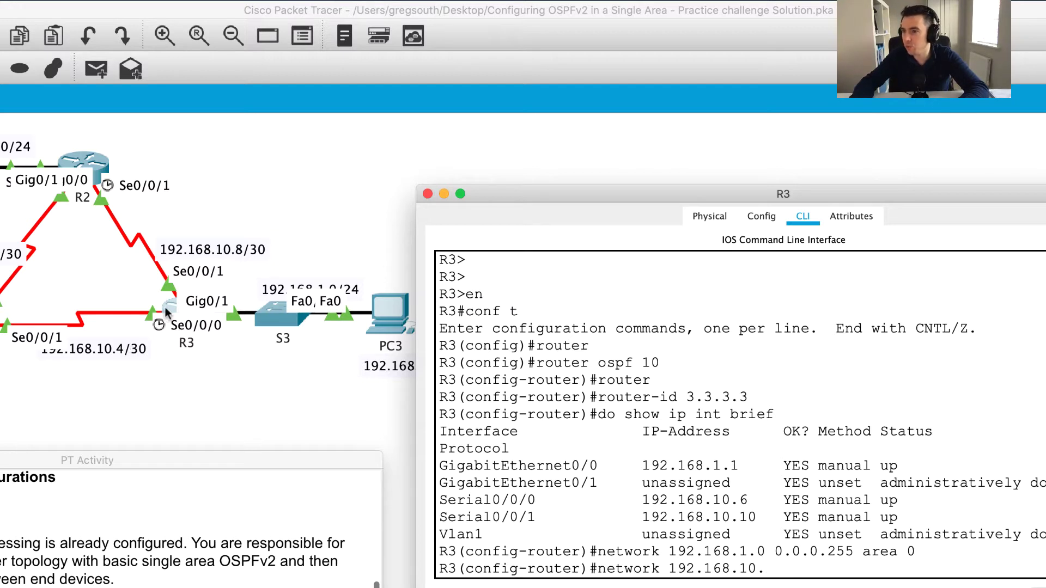
drag(749, 499, 627, 499)
click(730, 500)
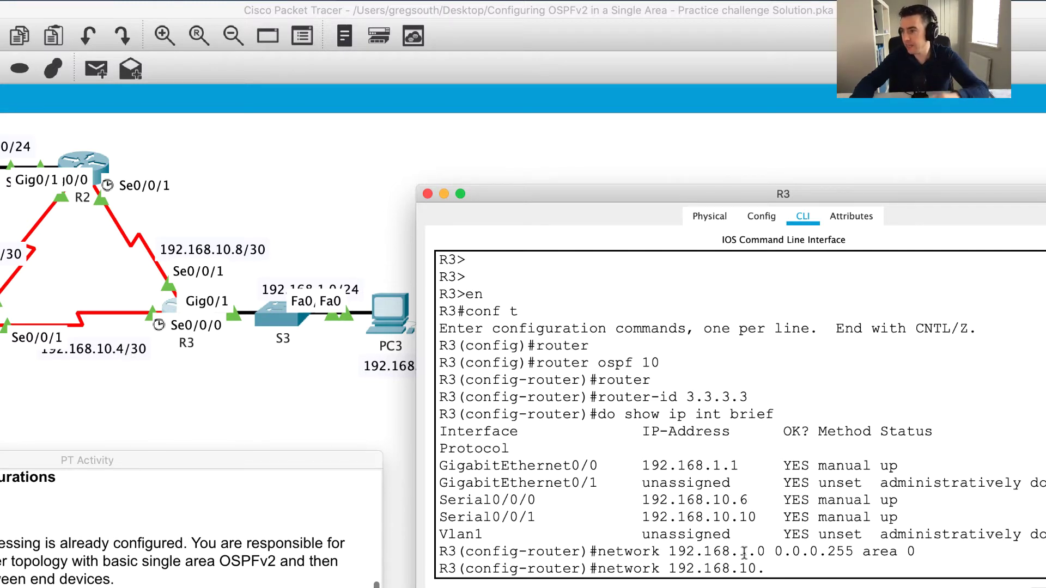
text(0)
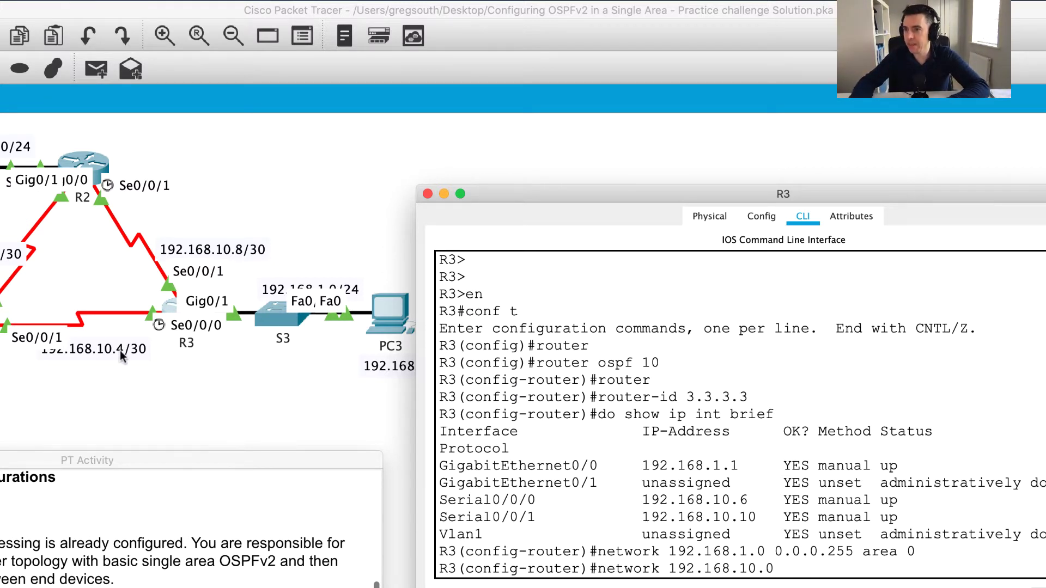
key(BackSpace)
text(4)
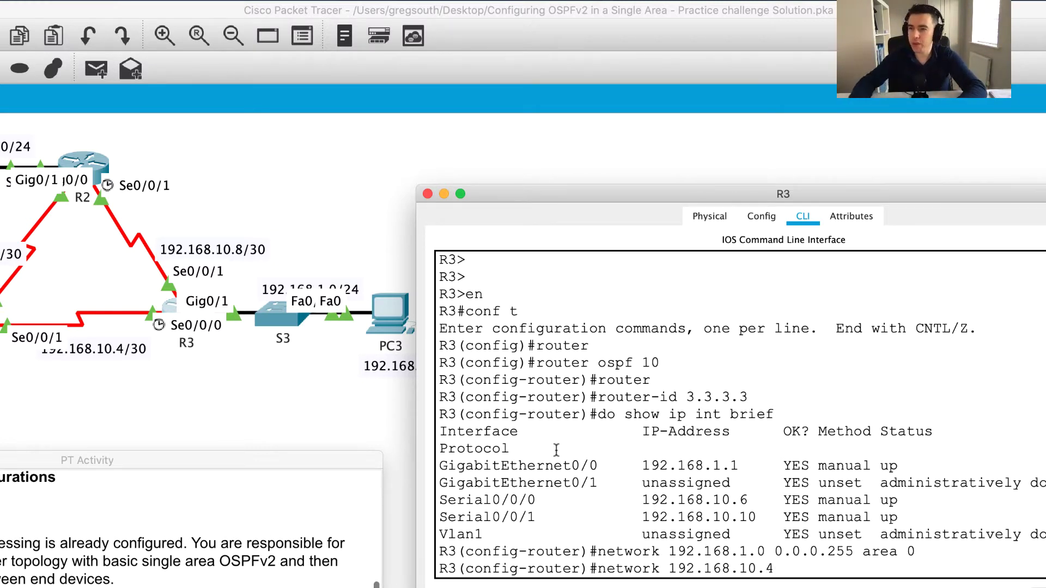
text( 0.0.0.3 area 0)
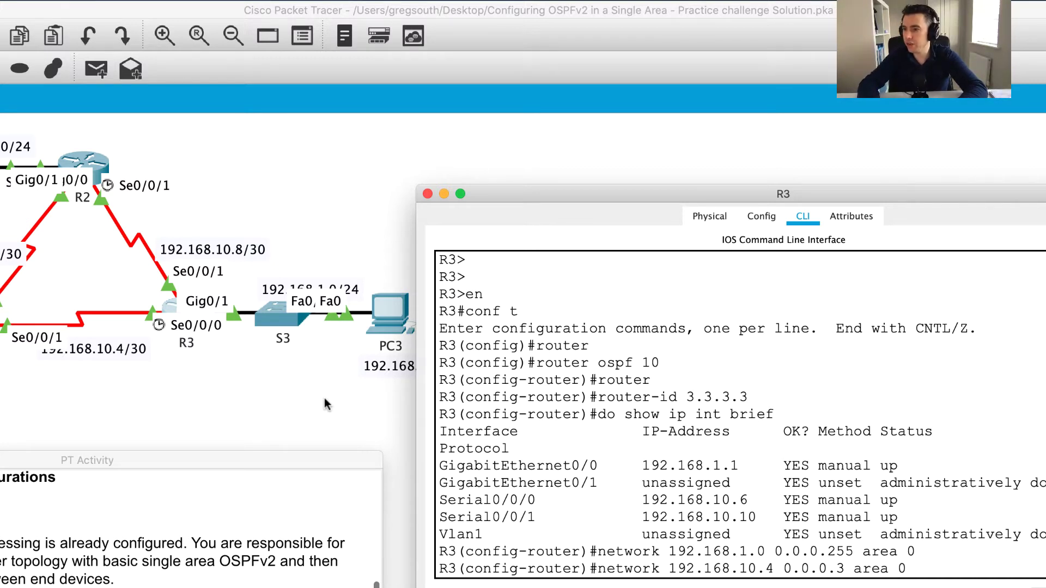
key(Return)
Step: Advertise the R2–R3 serial link network 192.168.10.8 with wildcard mask 0.0.0.3 in OSPF area 0 and close R3's console
text(network)
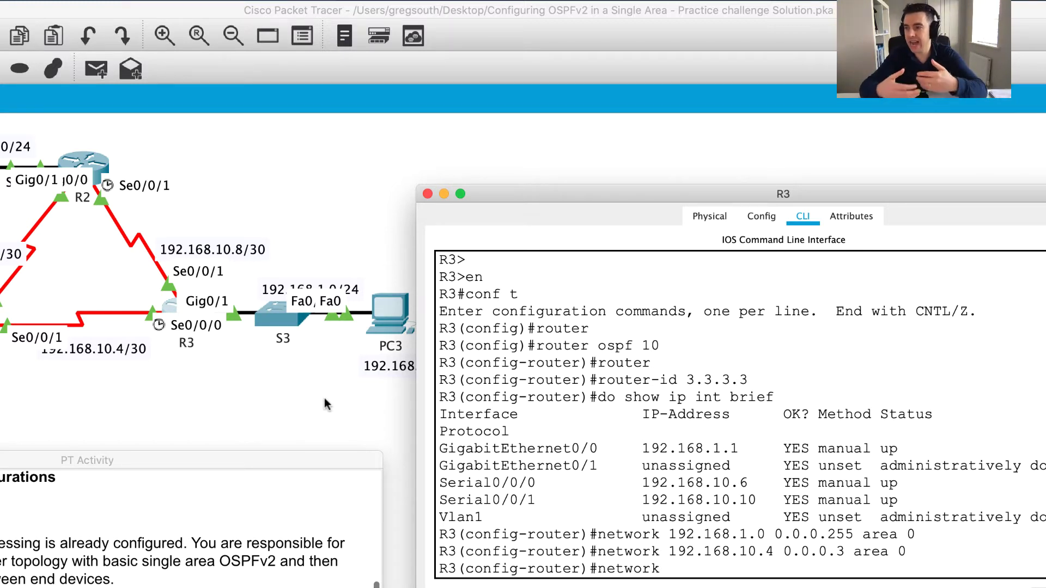
text(1)
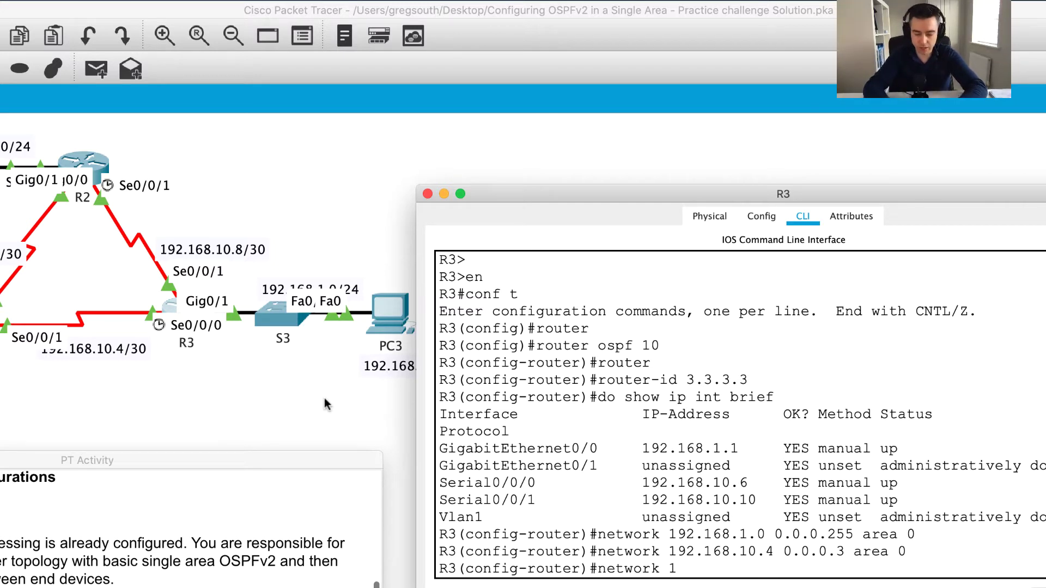
text(92.168.)
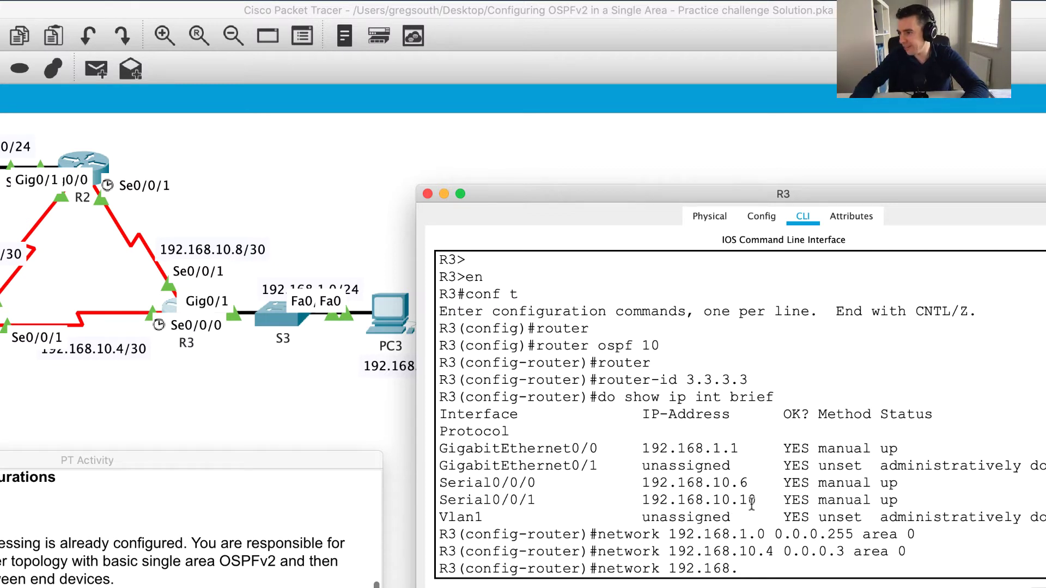
text(10.8)
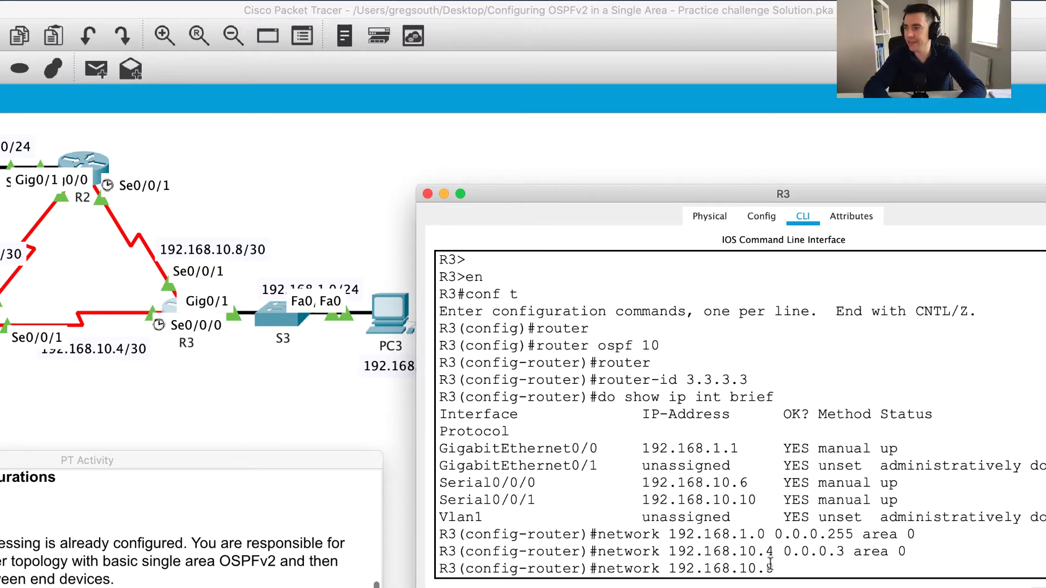
text(0.0.0.0)
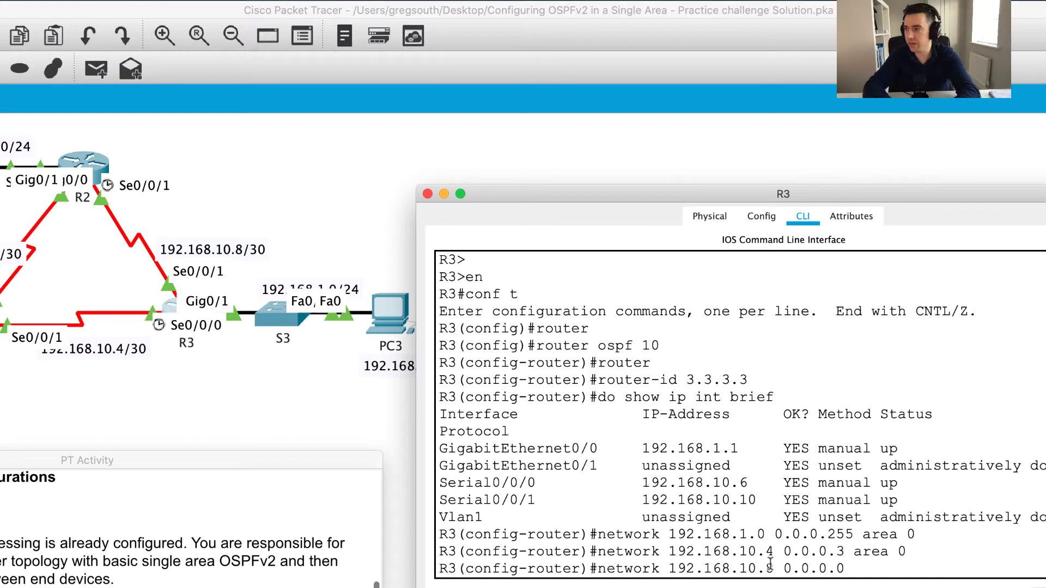
key(BackSpace)
text(3)
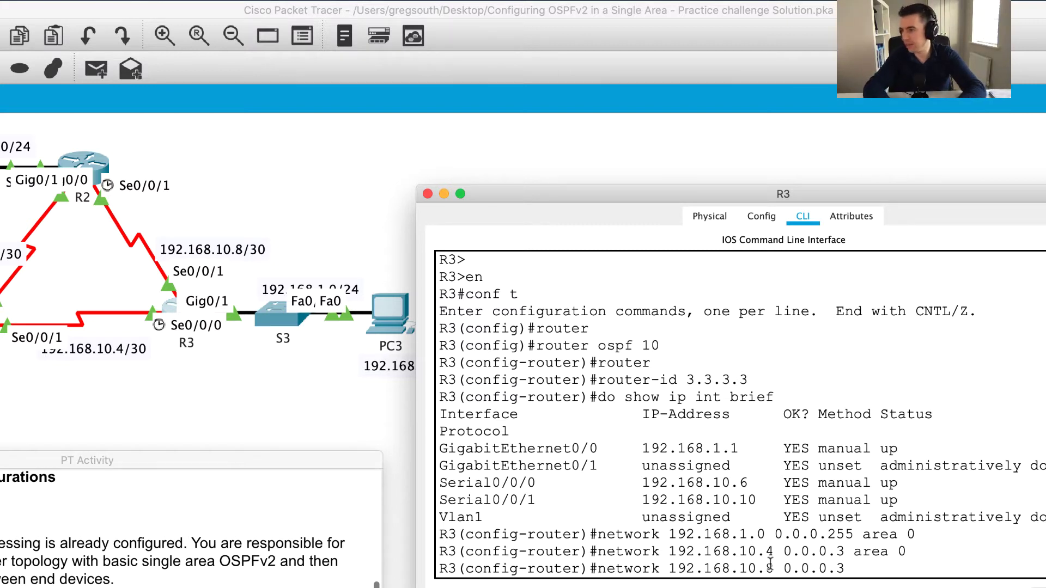
text( area 0)
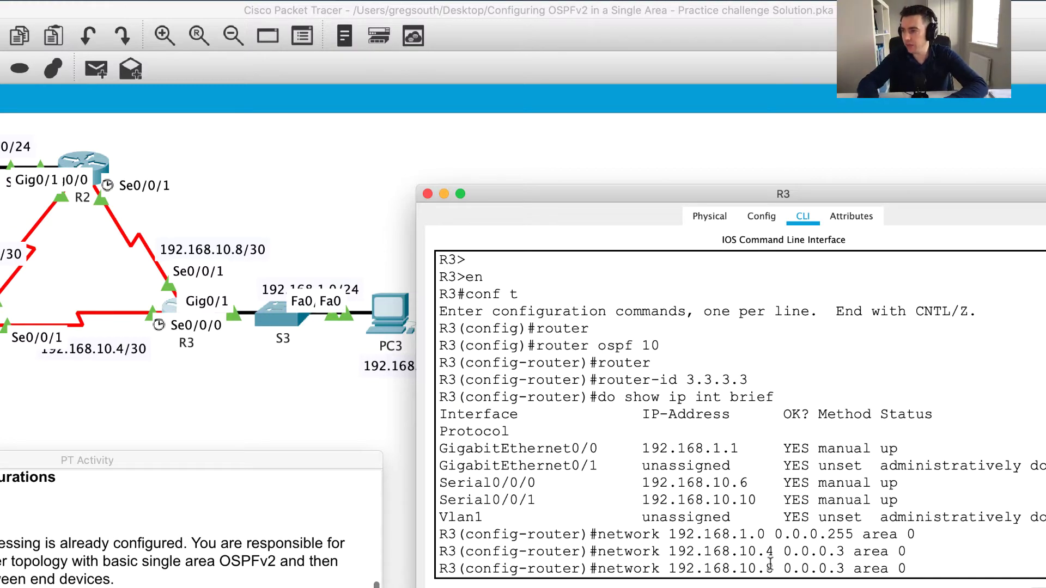
key(Return)
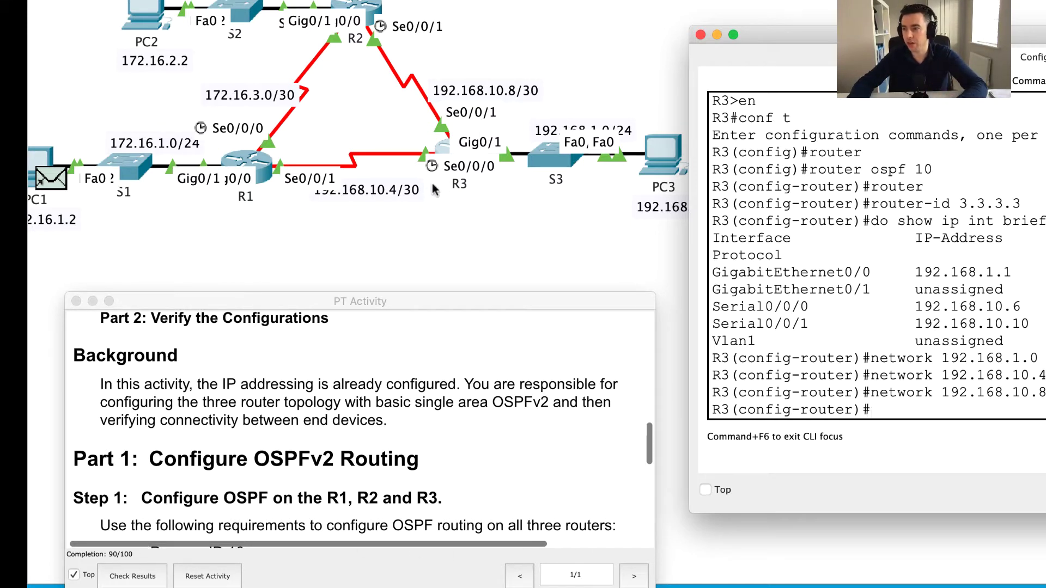
click(701, 35)
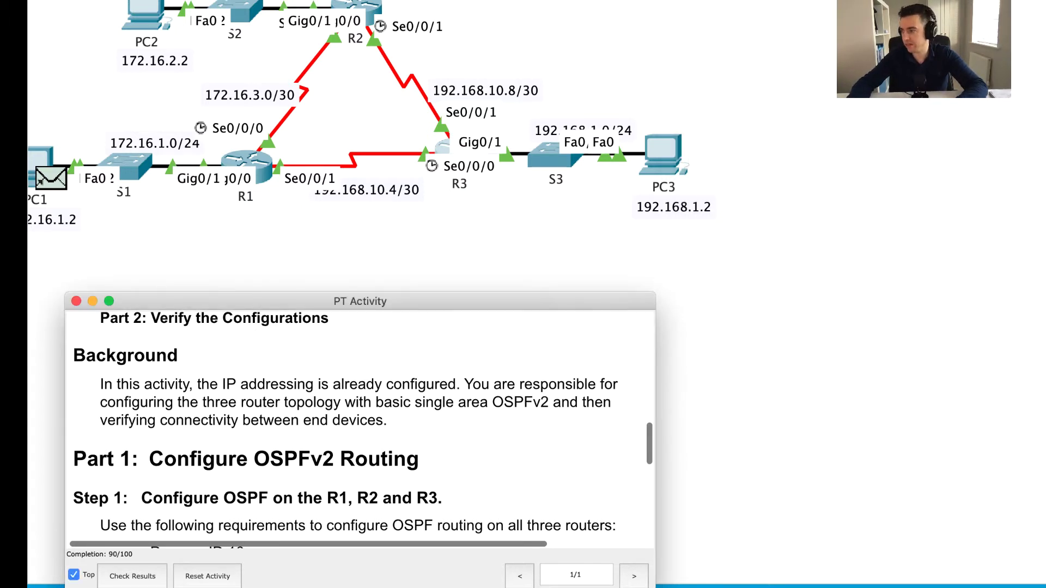
Step: Send a simple PDU from PC1 to PC2 and another from PC1 to PC3 to test connectivity
click(40, 173)
click(143, 14)
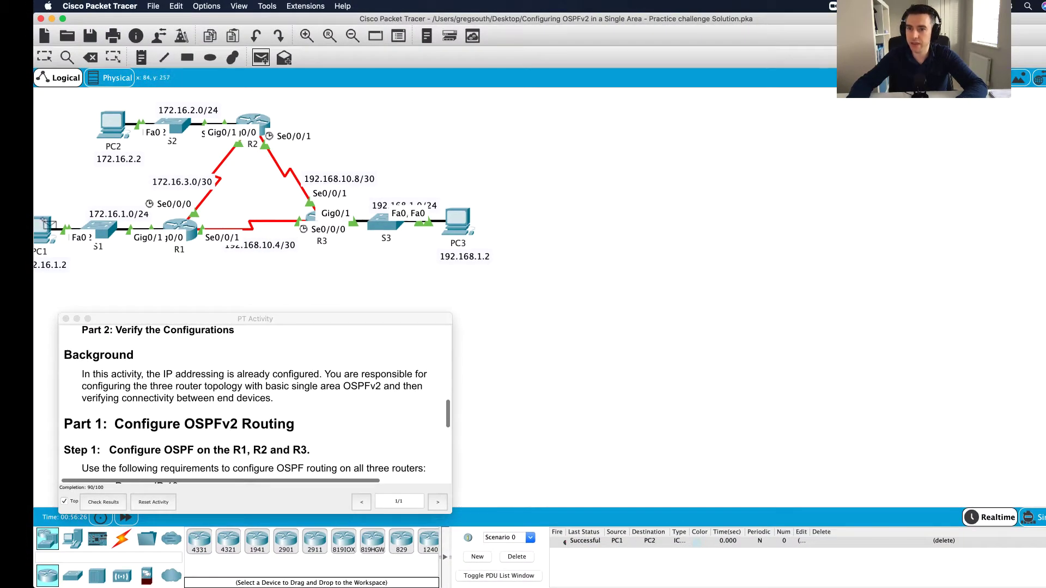
click(46, 218)
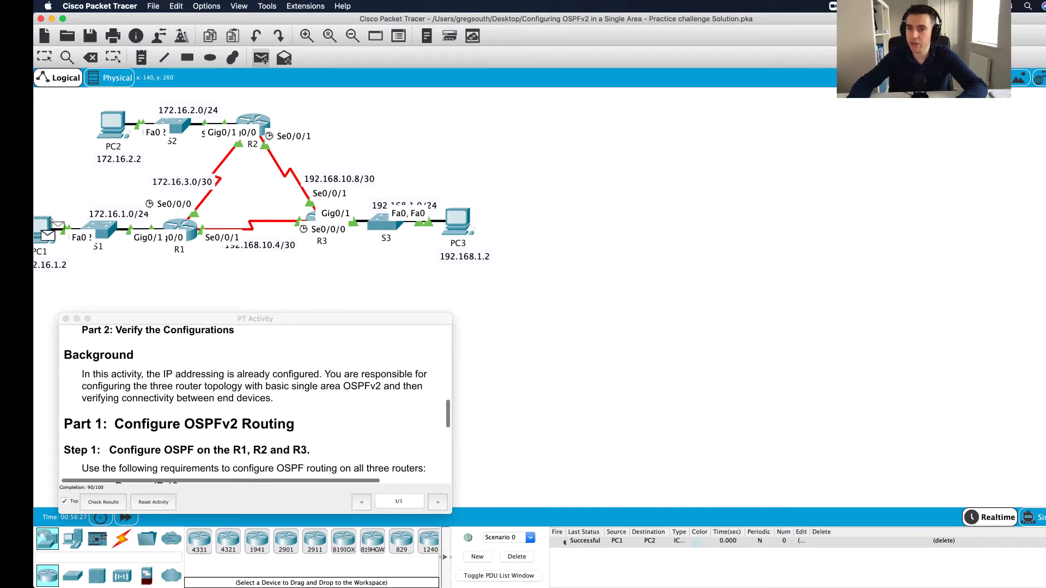
click(460, 220)
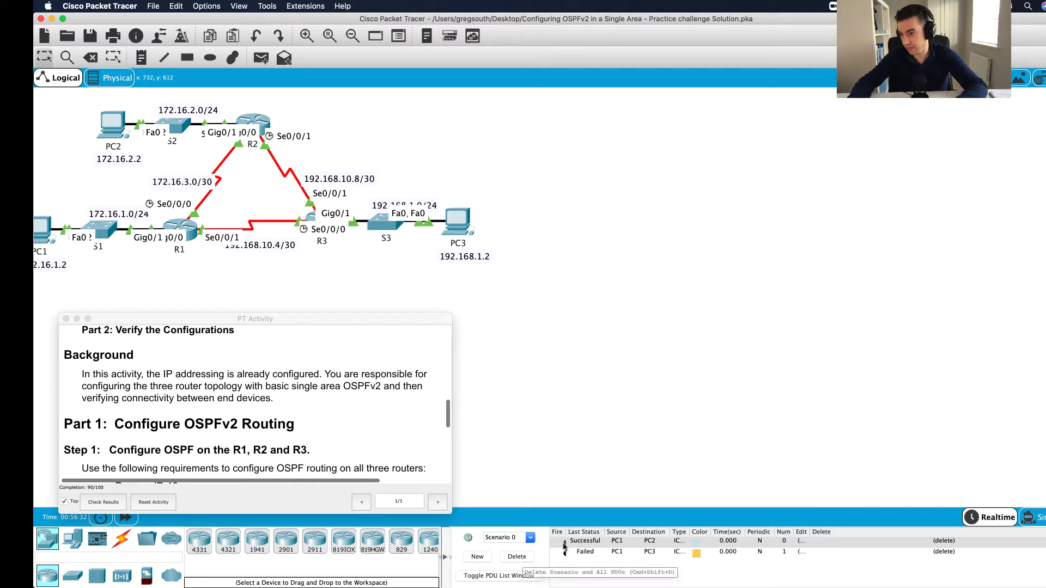
Step: Repeat the simple PDU test from PC1 to PC3 two more times
click(261, 58)
click(44, 230)
click(450, 225)
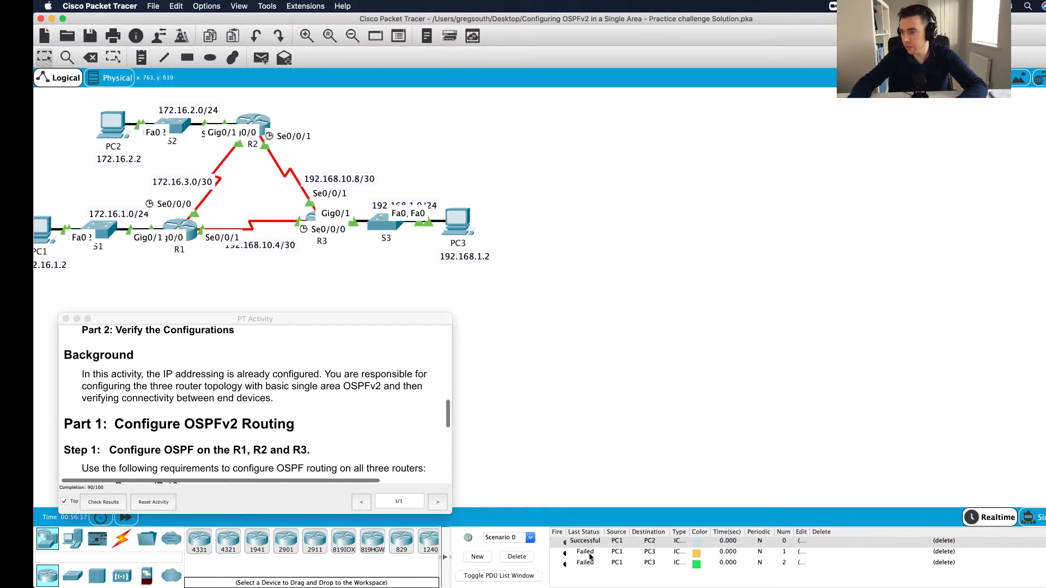
click(261, 58)
click(49, 235)
click(458, 228)
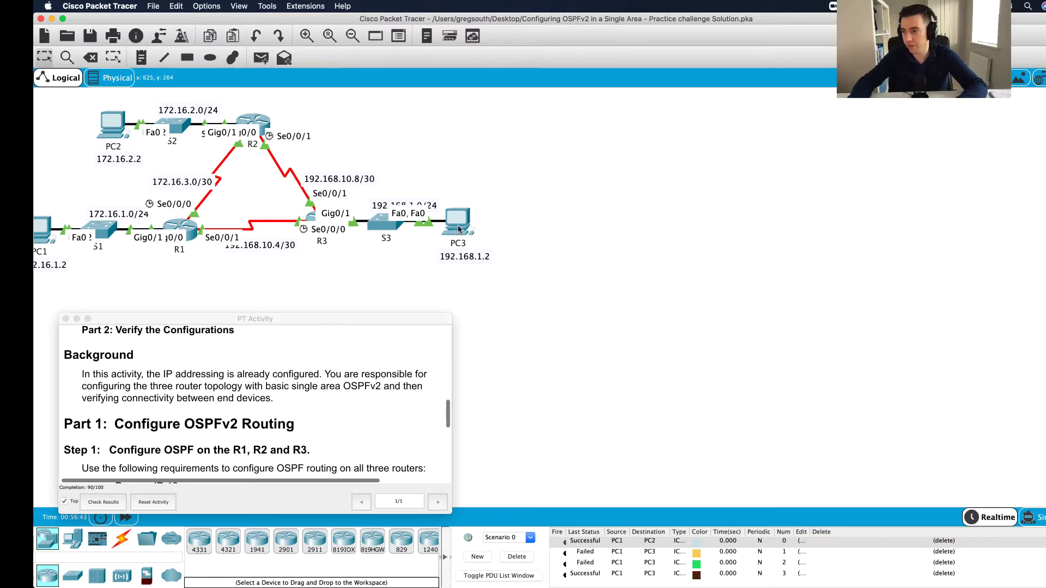
Step: Review the status of the sent PDUs and delete Scenario 0 with all its PDUs
click(586, 576)
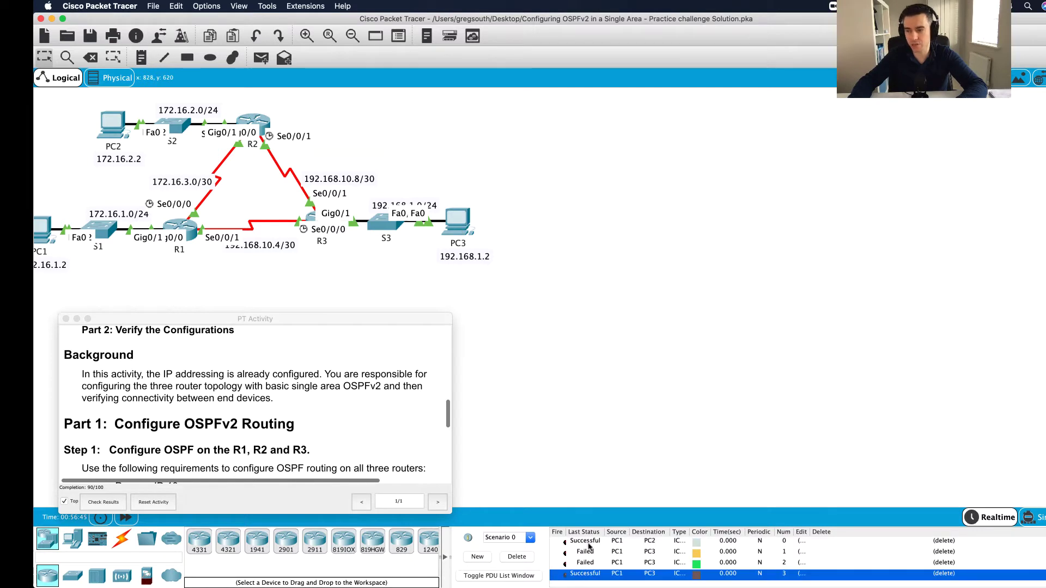
click(589, 544)
click(591, 562)
click(587, 543)
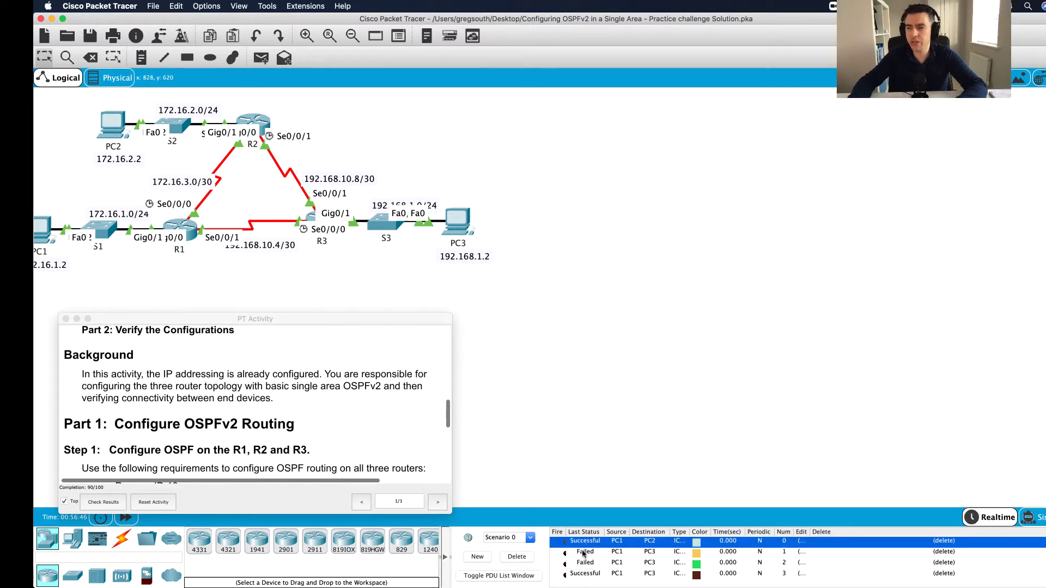
click(517, 556)
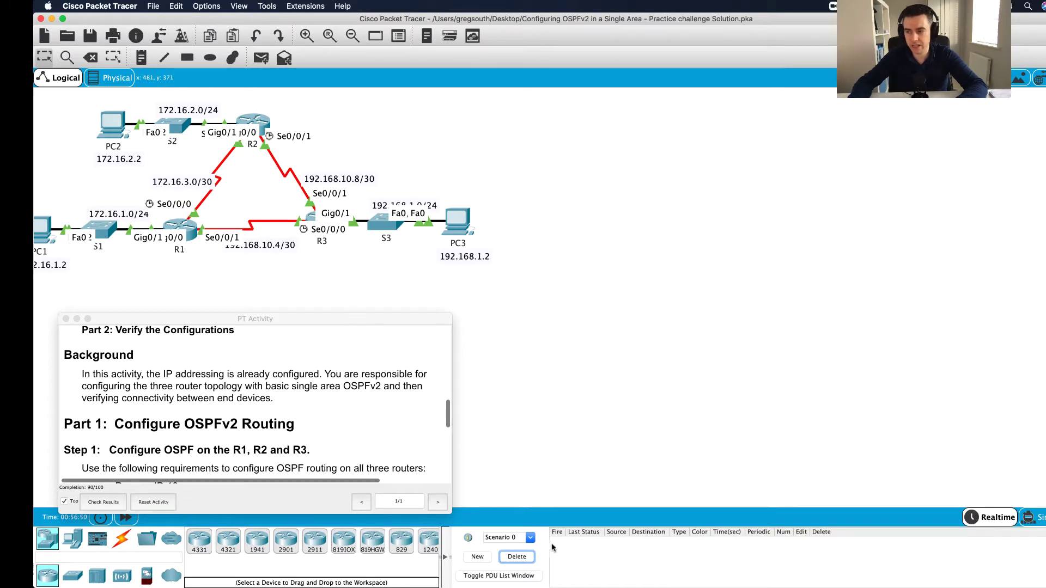
Step: Send a simple PDU from PC1 to PC2 in the cleared scenario
click(261, 58)
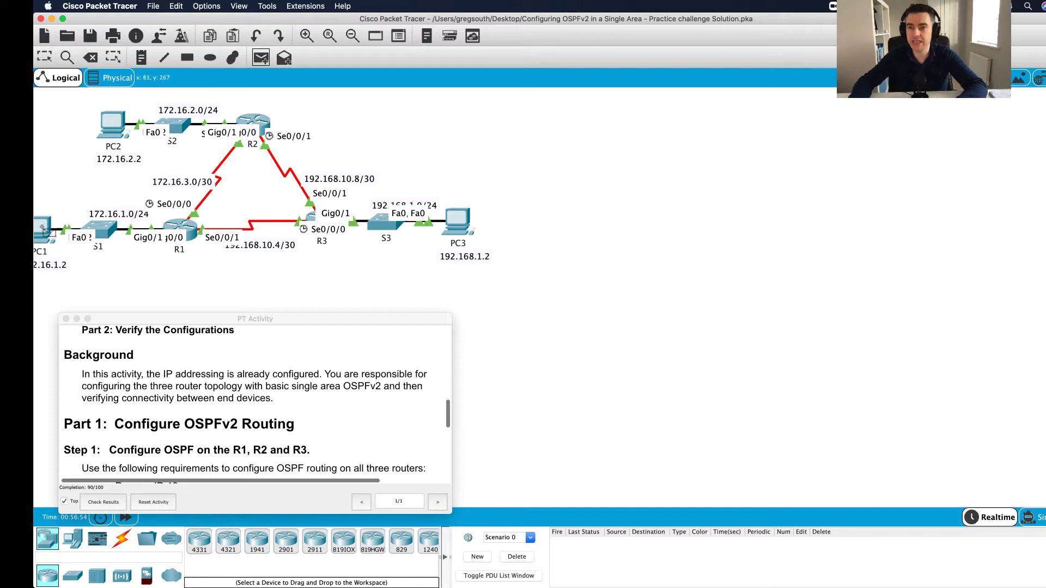
click(43, 236)
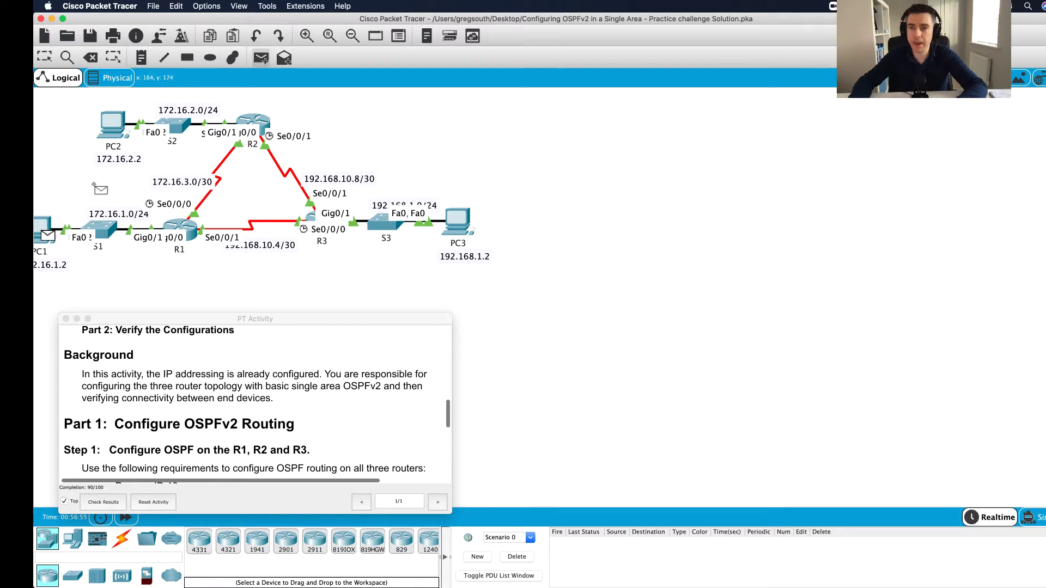
click(117, 128)
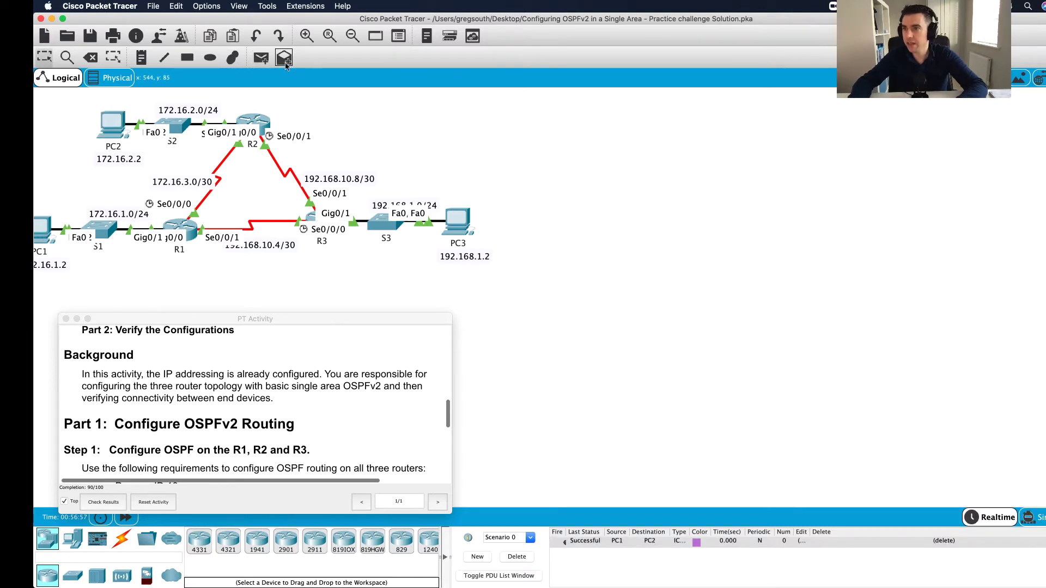
Step: Test connectivity from PC3 by sending simple PDUs to PC2 and to PC1
click(261, 58)
click(458, 223)
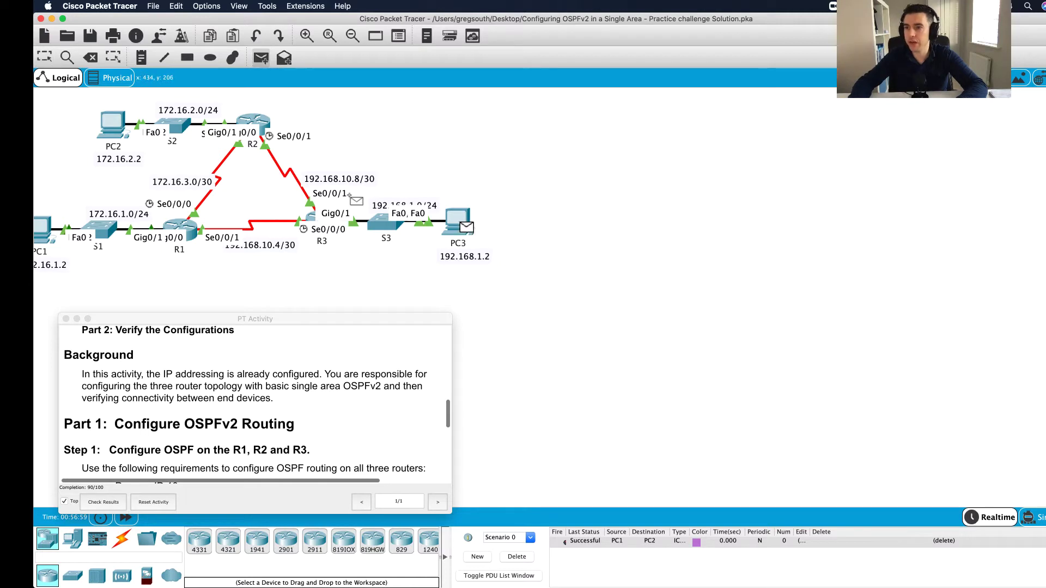
click(118, 125)
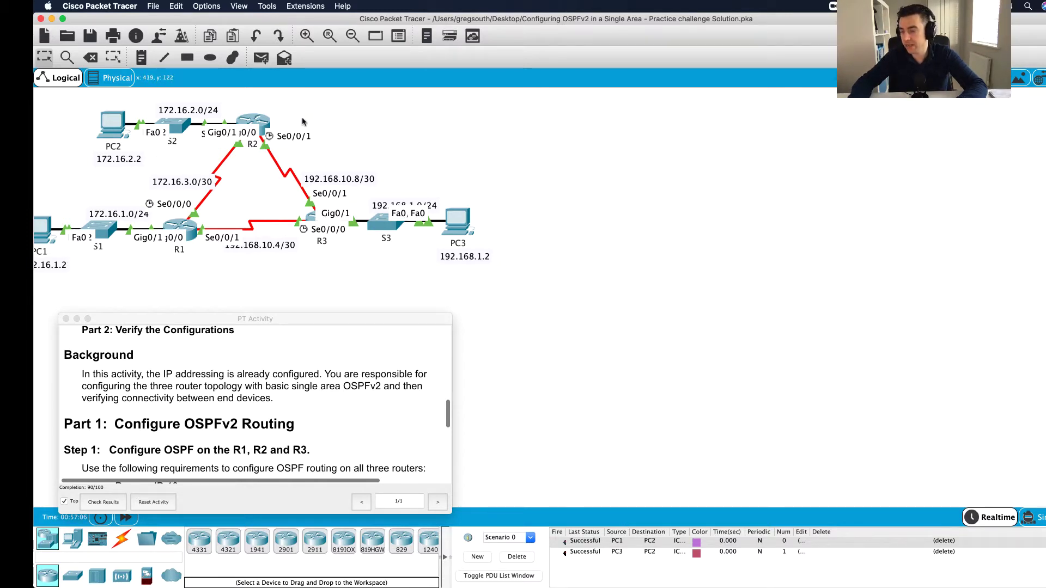
click(261, 58)
click(454, 233)
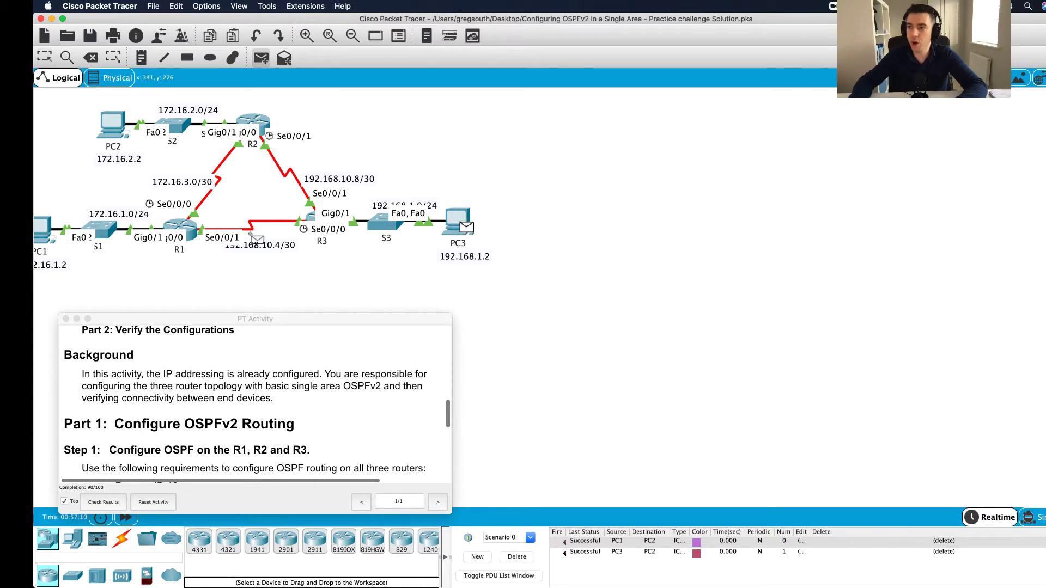
click(43, 230)
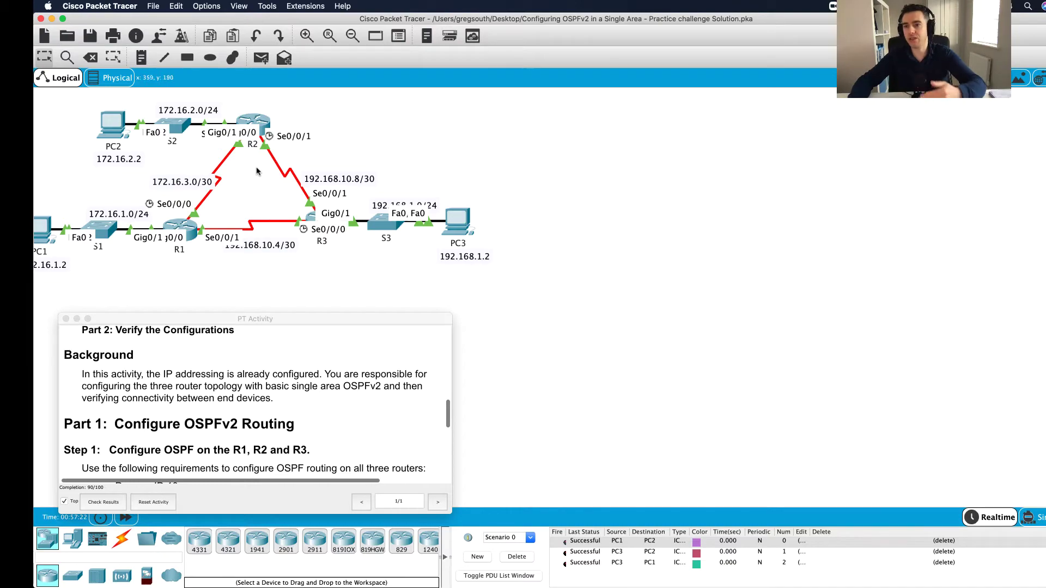
Step: Read the activity instructions on changing serial interface costs for PC1–PC2 traffic and trace the paths in the topology
scroll(360, 415, down, 10)
scroll(360, 415, down, 2)
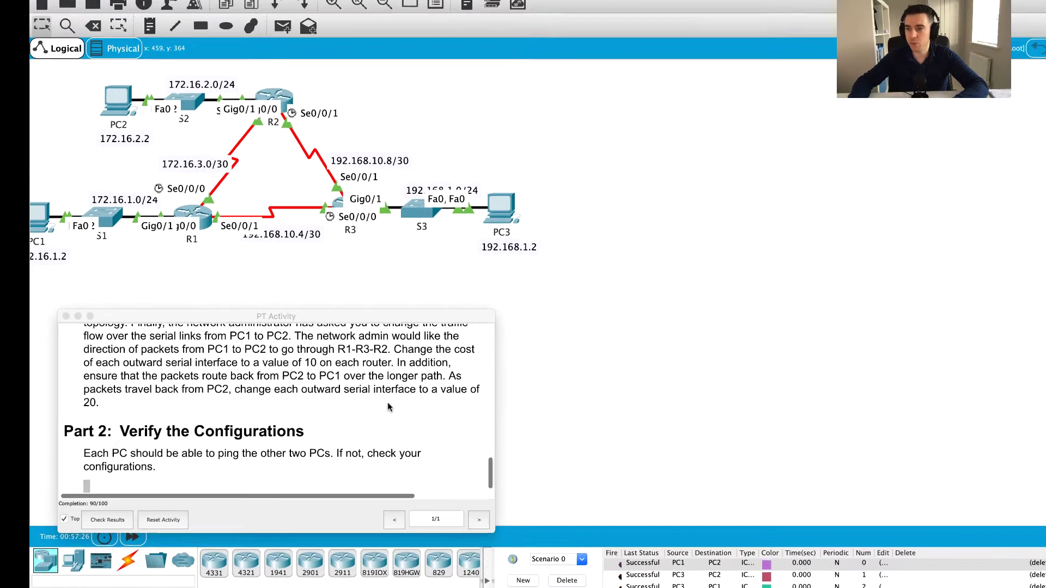
scroll(371, 382, up, 2)
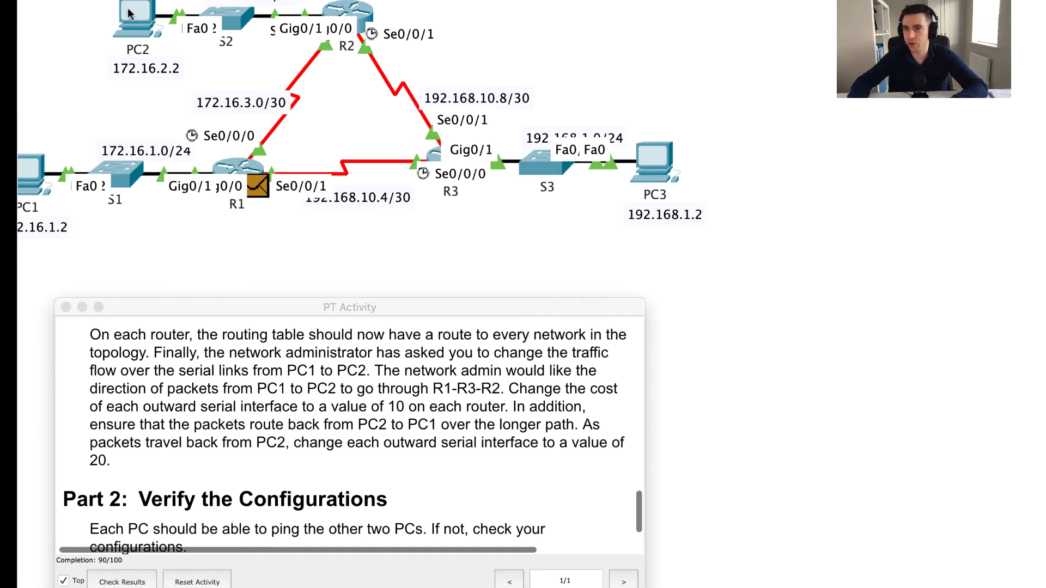
mouse_move(131, 14)
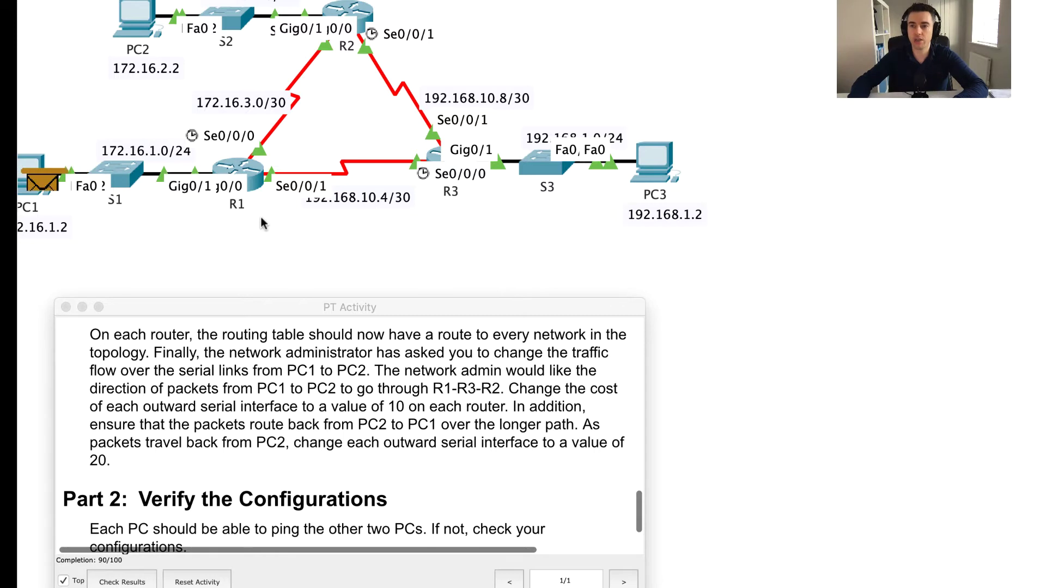
mouse_move(261, 218)
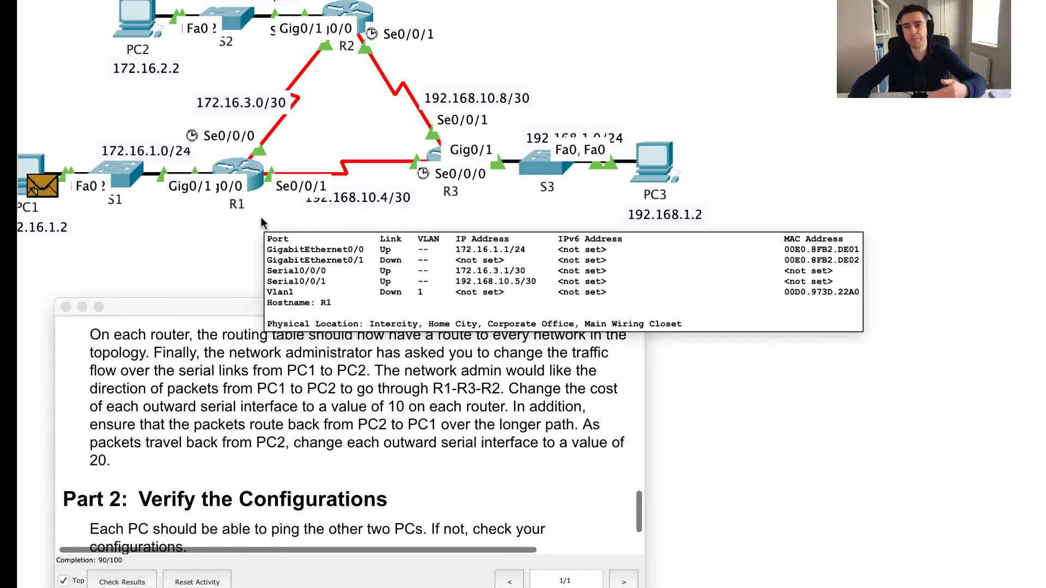
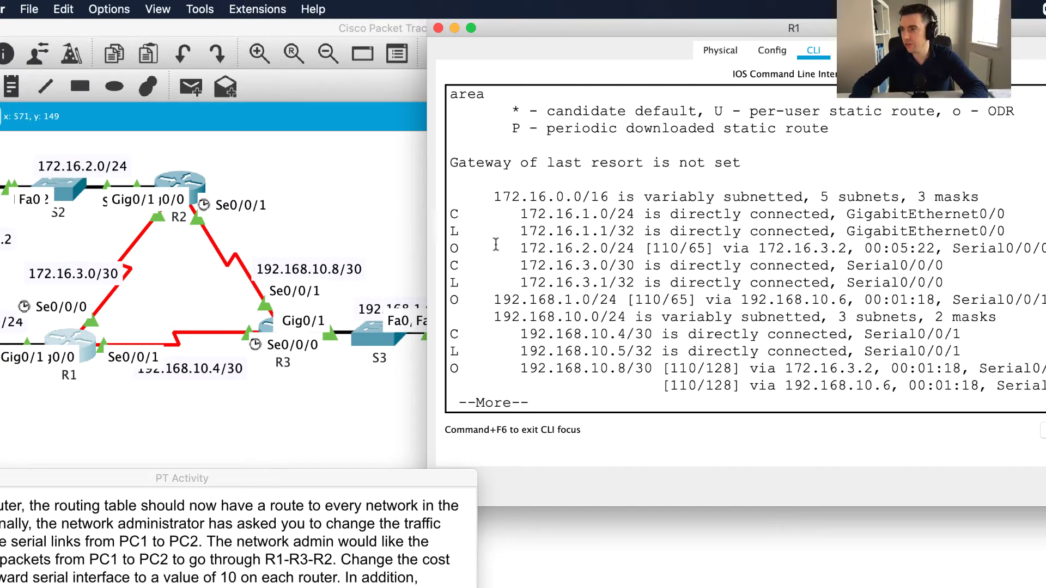
Step: Examine the OSPF route to 172.16.2.0/24 and its cost in R1's routing table by highlighting them
drag(454, 248, 1043, 249)
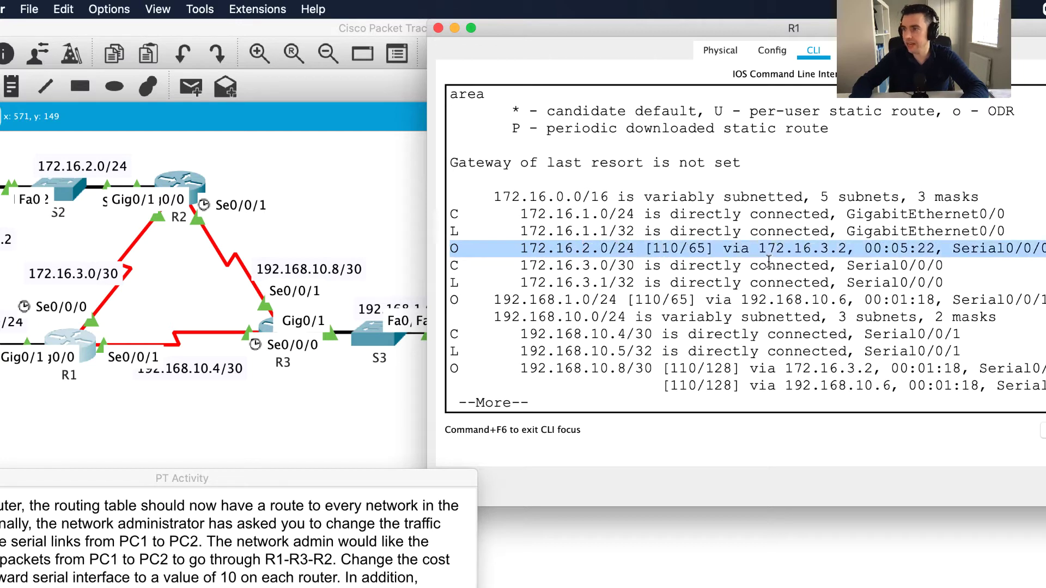
mouse_move(707, 249)
mouse_down()
mouse_move(688, 249)
mouse_move(701, 249)
mouse_up()
double_click(696, 249)
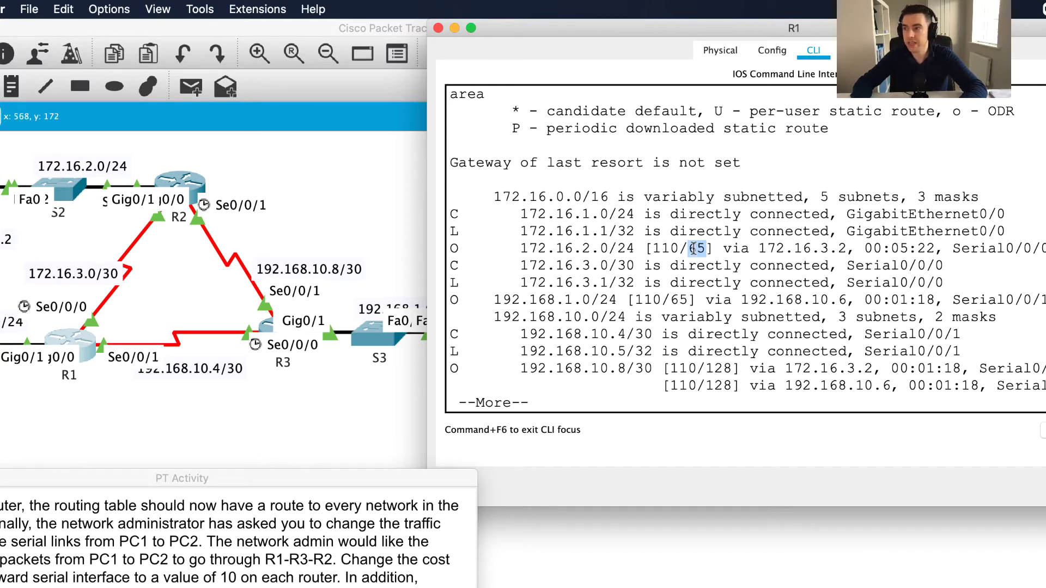
click(515, 249)
drag(448, 249, 1043, 249)
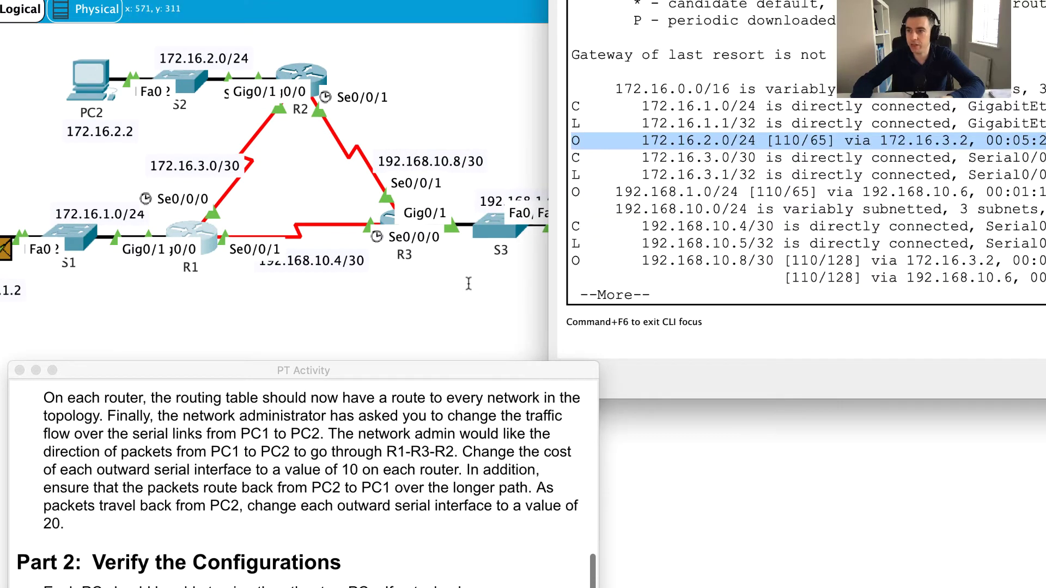
Step: Leave R1's routing table output and enter interface configuration mode for s0/0/1
click(665, 284)
key(space)
key(Return)
key(Return)
key(Return)
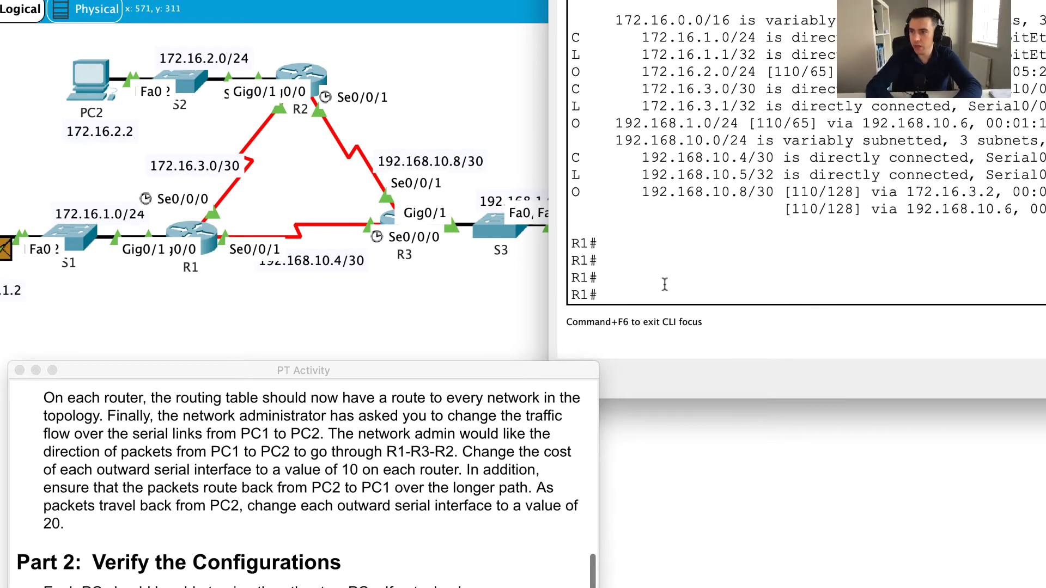
text(conf t)
key(Return)
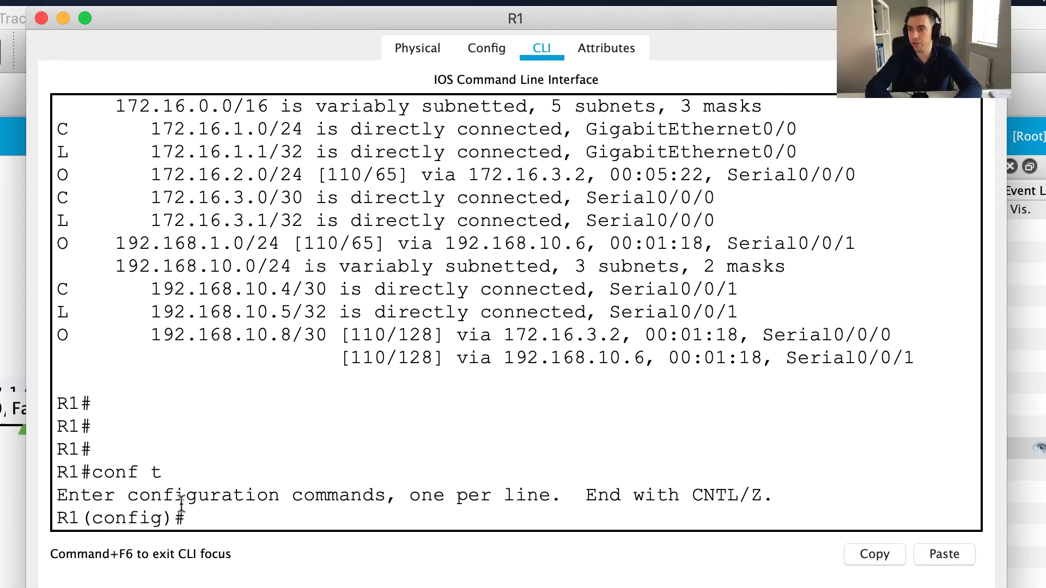
text(int )
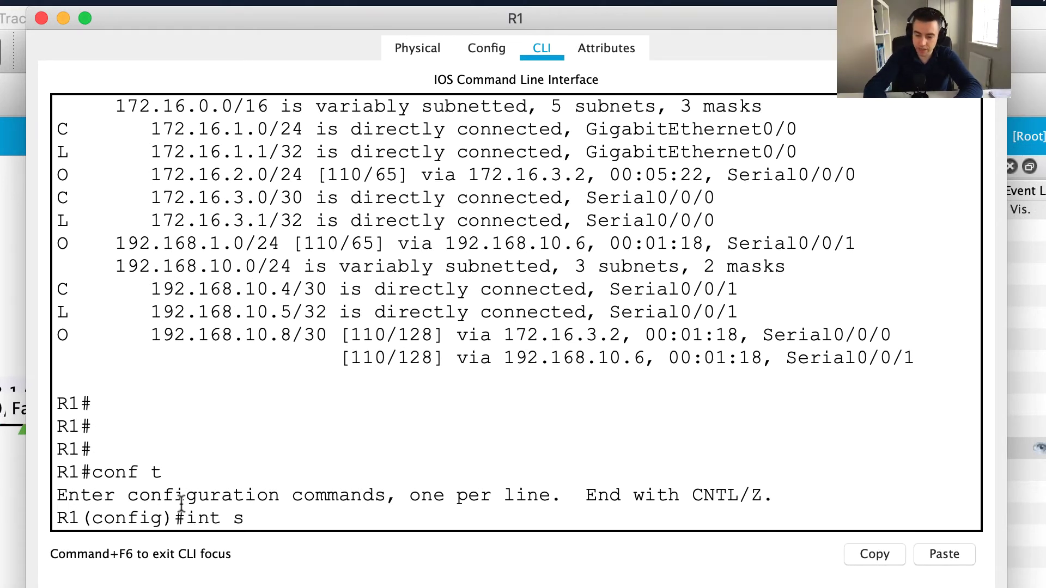
text(s0/0/1)
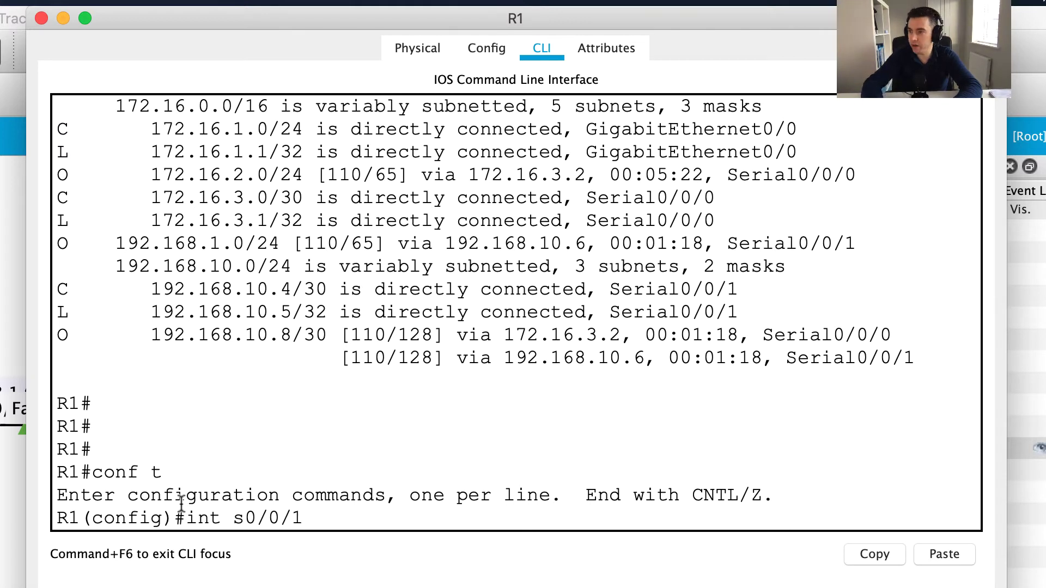
key(Return)
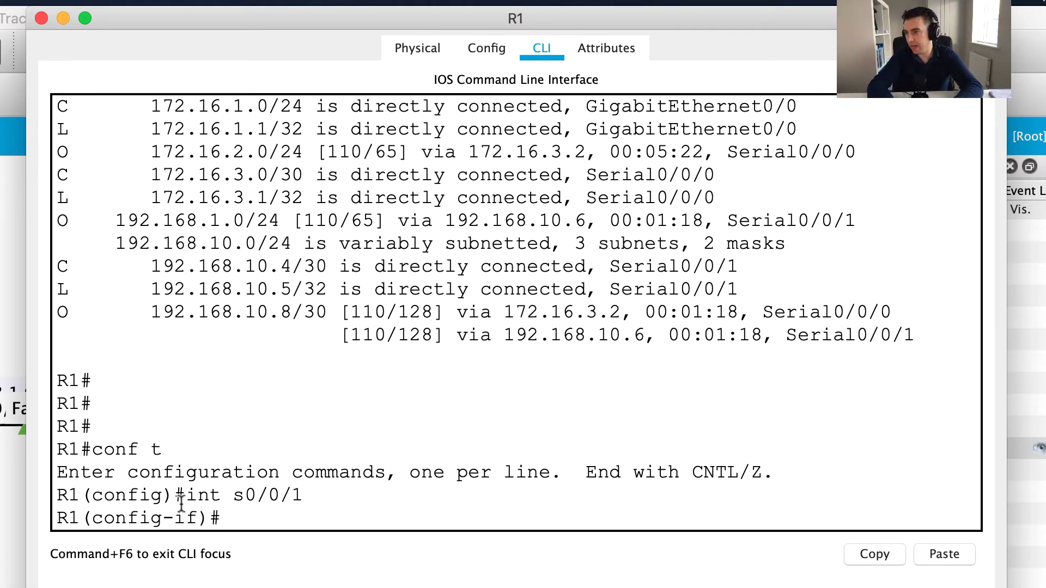
text(ip os)
key(Tab)
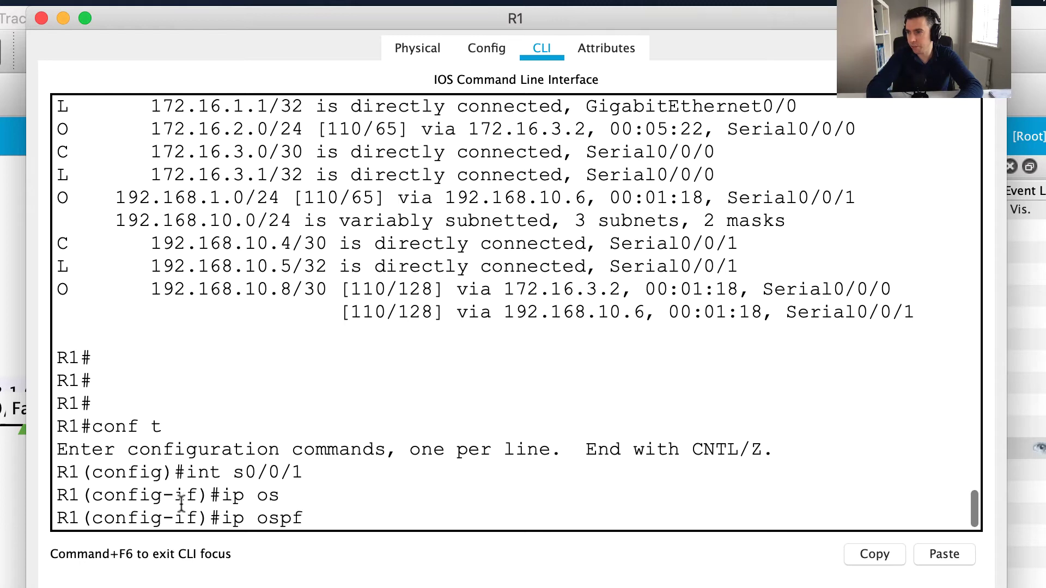
text(co)
key(Tab)
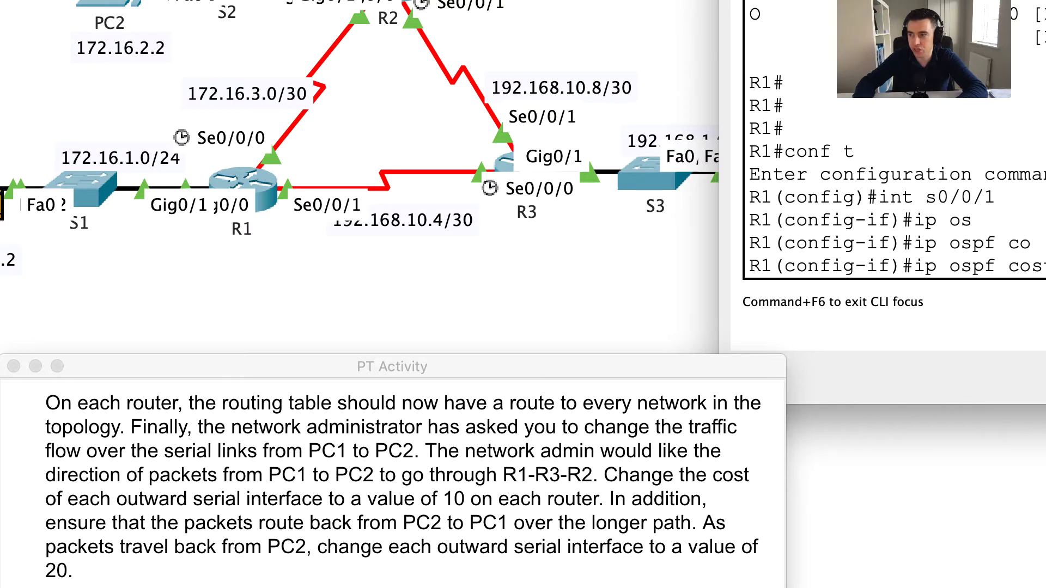
text(10)
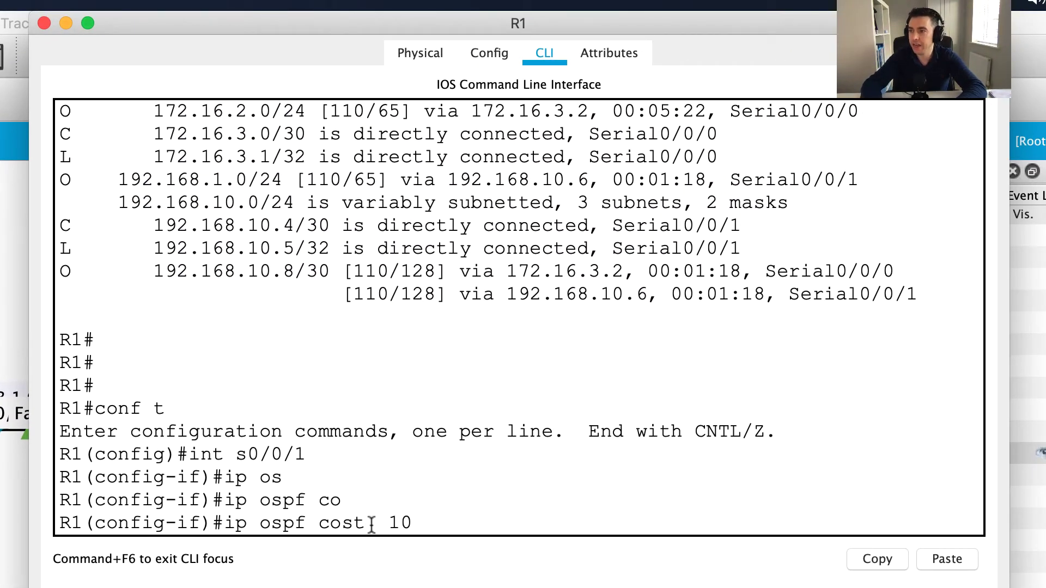
key(BackSpace)
key(BackSpace)
key(BackSpace)
key(BackSpace)
key(BackSpace)
key(BackSpace)
key(BackSpace)
key(BackSpace)
key(BackSpace)
key(BackSpace)
key(BackSpace)
key(BackSpace)
key(BackSpace)
key(BackSpace)
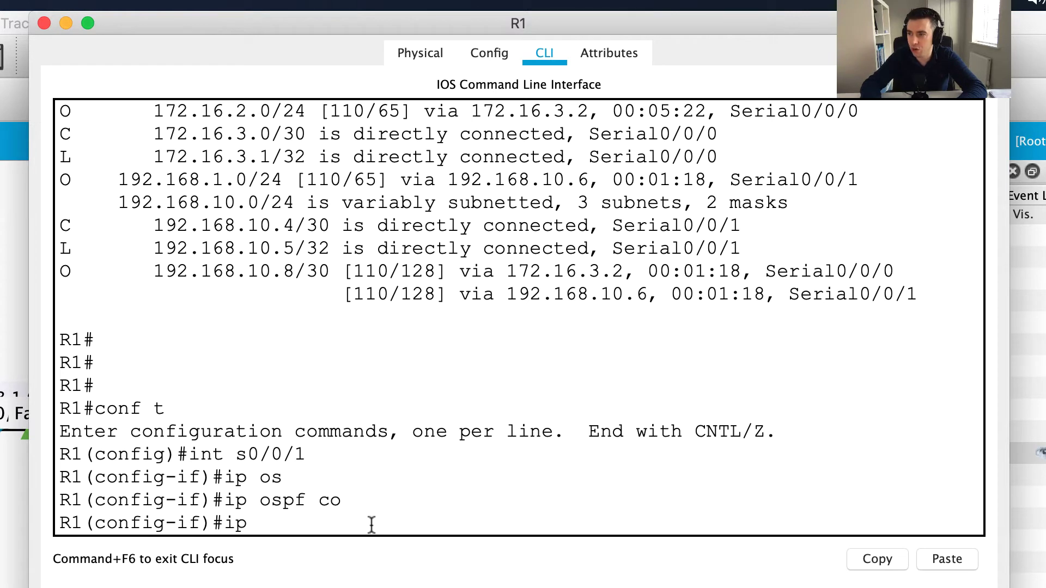
Step: Try to display the OSPF interface details on R1 with "do show ip int ospf s0/0/1"
text(do sh)
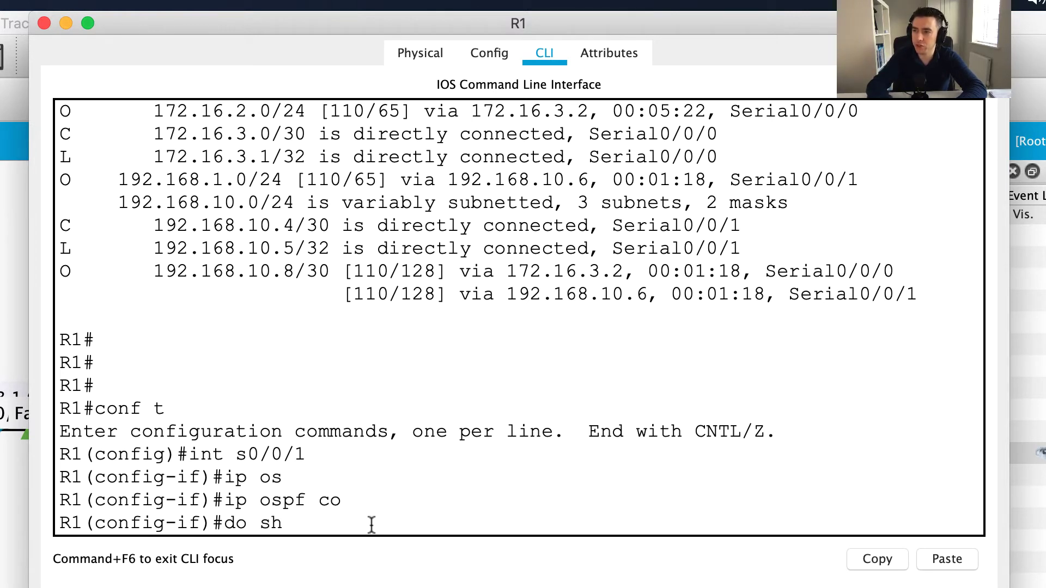
text(ow ip int)
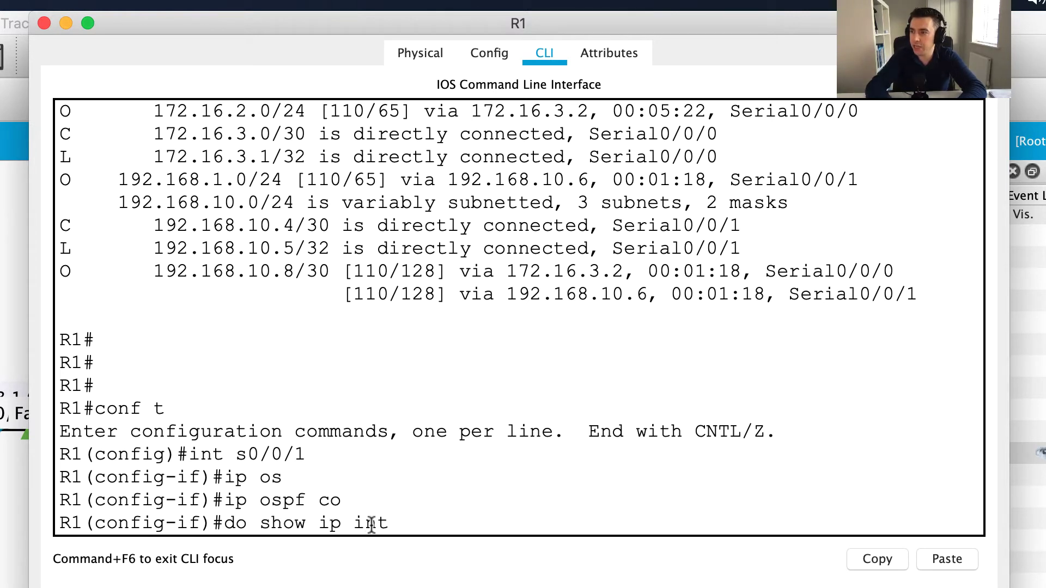
text( ospf)
key(Tab)
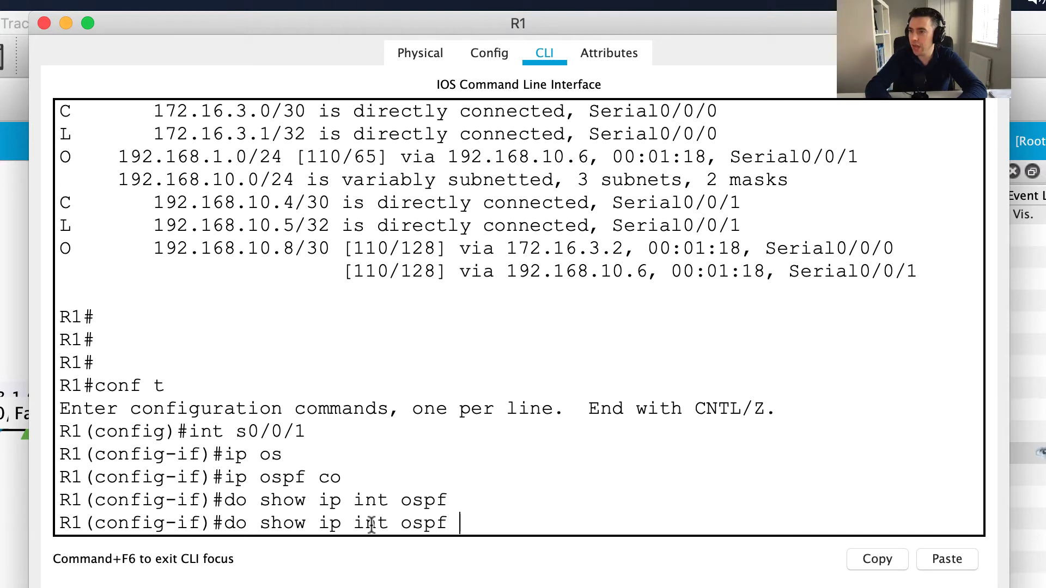
text(s0/0/1)
key(Return)
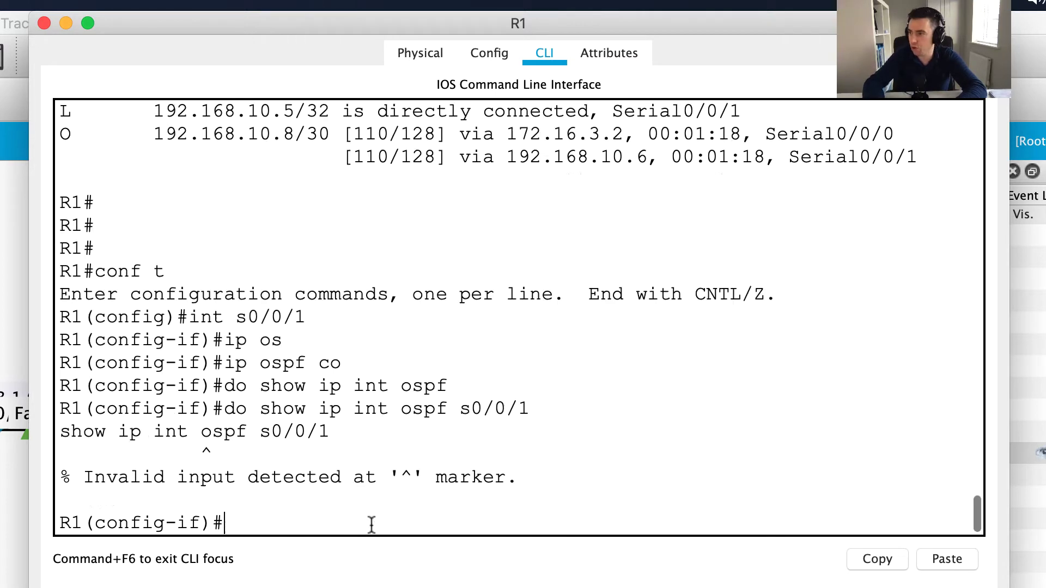
Step: Correct the recalled command to "do show ip ospf int s0/0/1" and run it on R1
key(Up)
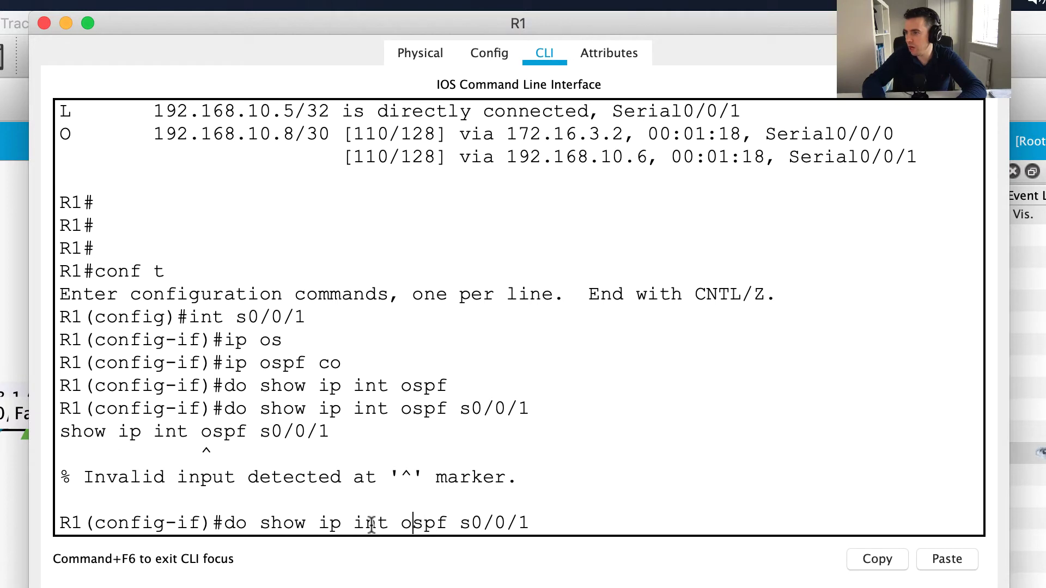
key(Left)
key(Left)
key(Left)
key(Left)
key(Left)
key(Left)
key(Left)
key(Left)
key(Left)
key(Left)
key(BackSpace)
key(BackSpace)
key(BackSpace)
key(BackSpace)
key(BackSpace)
key(BackSpace)
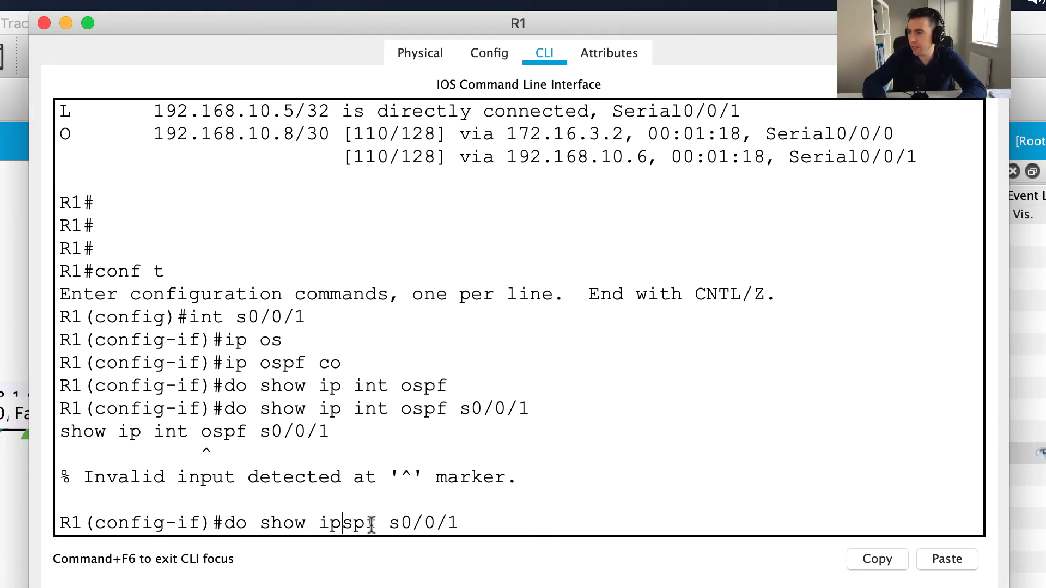
text(o)
key(Right)
text(int)
key(Return)
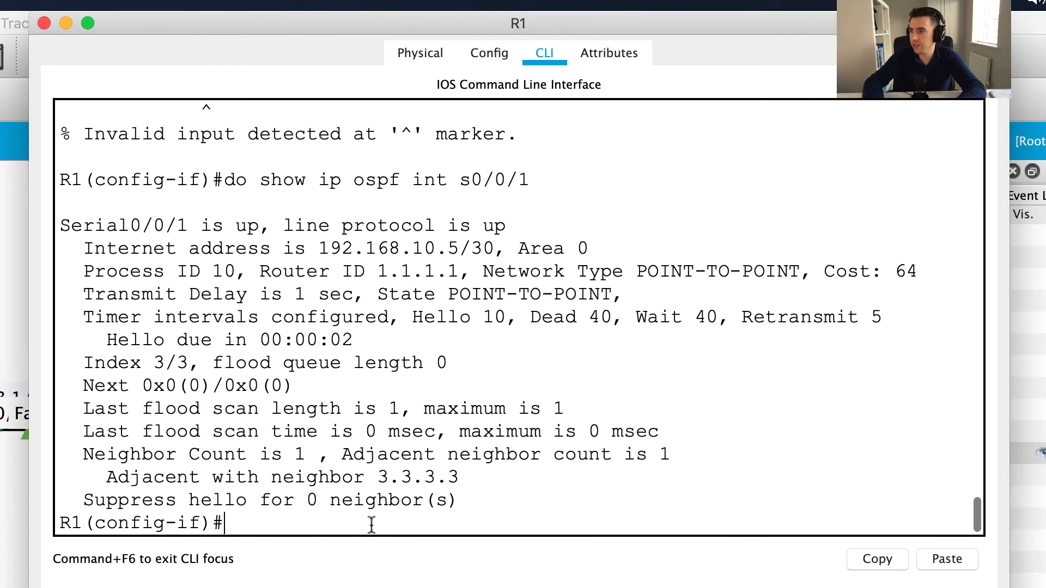
Step: Examine the OSPF interface command and the cost of Serial0/0/1 in R1's output by highlighting them
scroll(373, 408, up, 3)
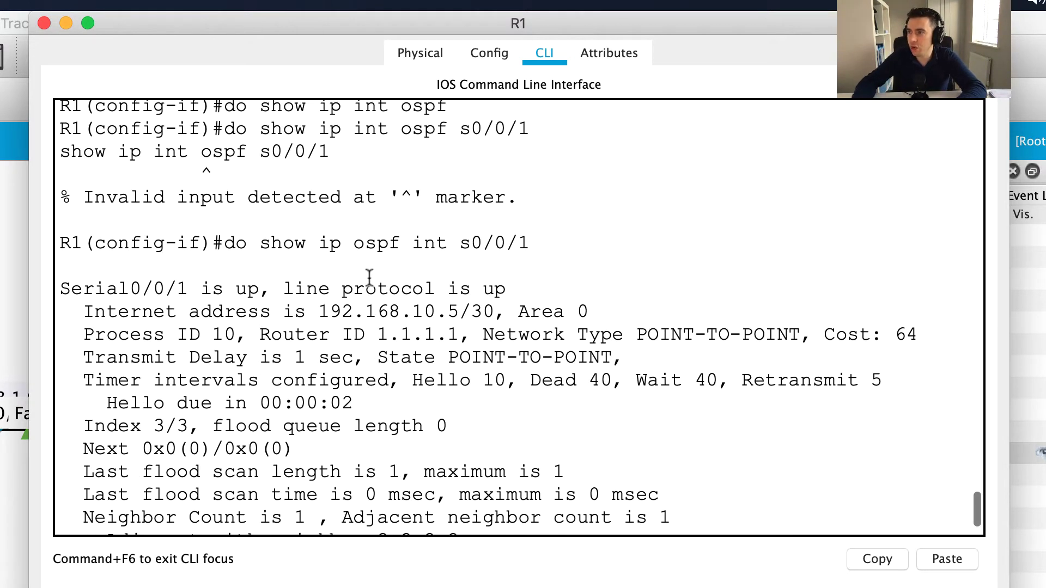
drag(224, 243, 551, 243)
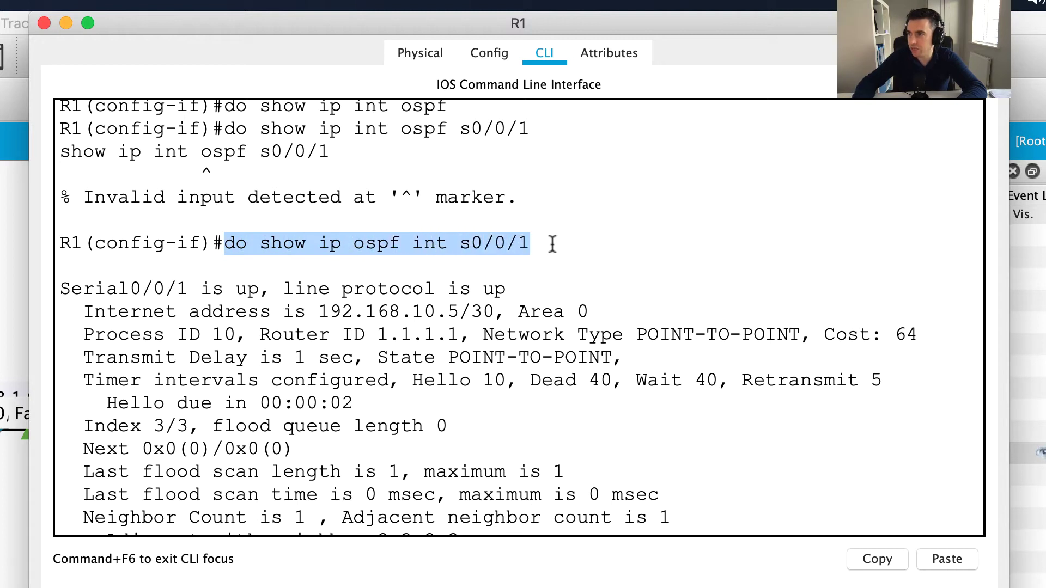
double_click(233, 243)
drag(258, 243, 551, 243)
click(551, 243)
drag(459, 242, 533, 243)
triple_click(907, 335)
click(907, 335)
double_click(908, 334)
click(867, 333)
double_click(913, 335)
click(672, 334)
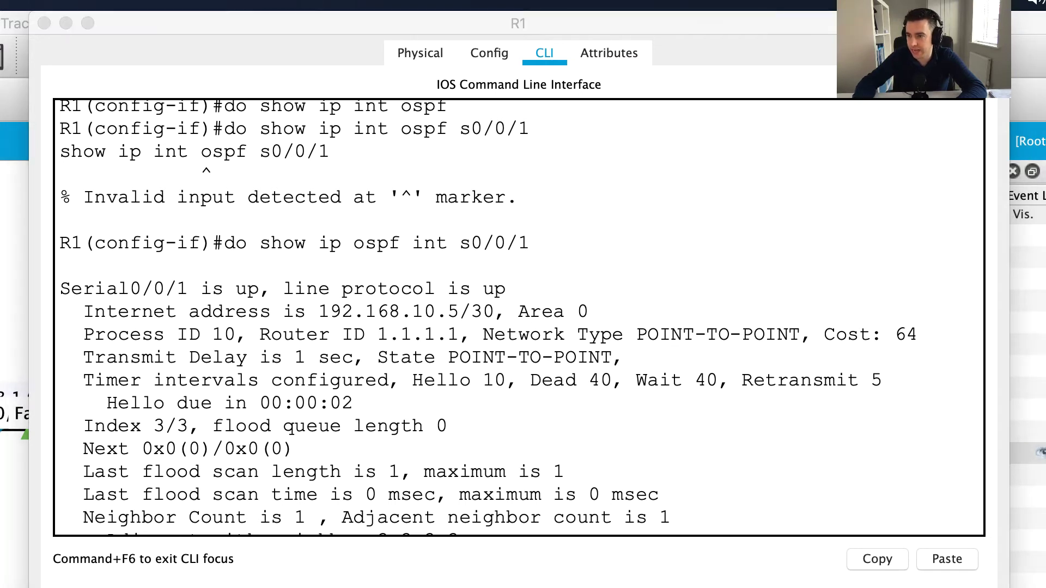
Step: Set the OSPF cost of R1's s0/0/1 interface to 10 with "ip ospf cost 10"
click(442, 507)
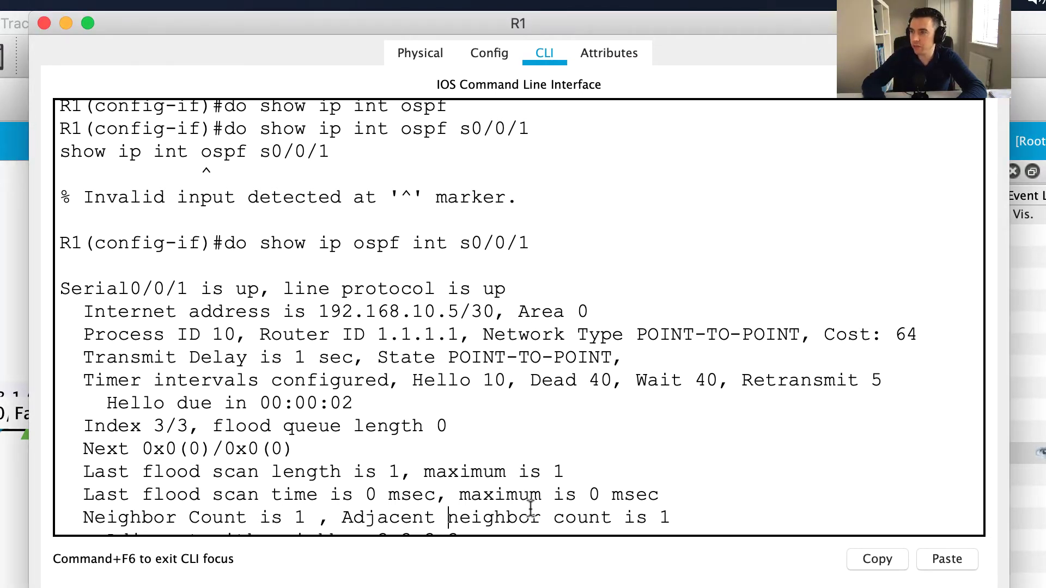
key(Up)
key(Up)
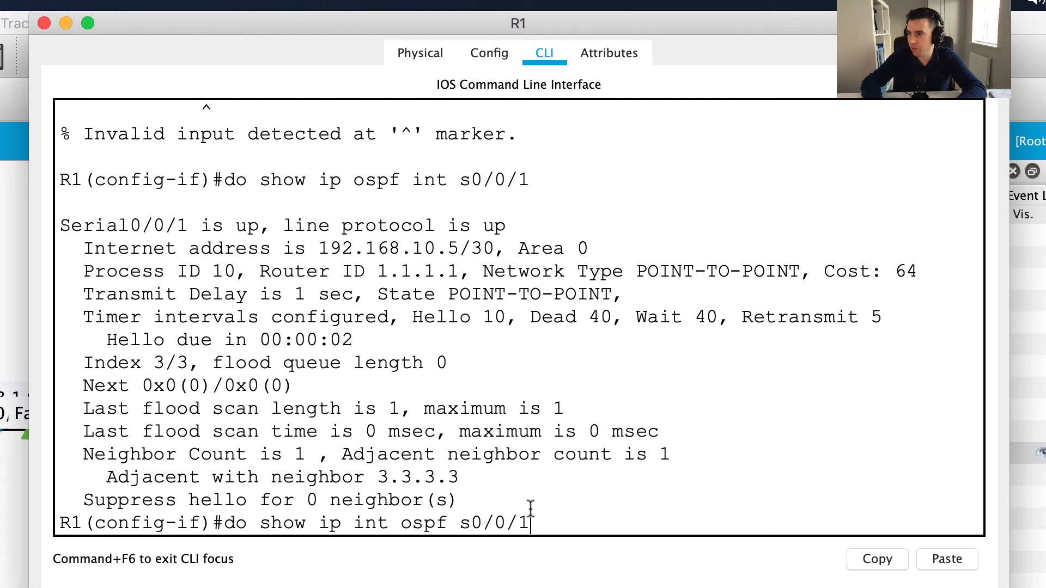
key(BackSpace)
key(BackSpace)
key(BackSpace)
key(BackSpace)
key(BackSpace)
key(BackSpace)
key(BackSpace)
key(BackSpace)
key(BackSpace)
key(BackSpace)
key(BackSpace)
key(BackSpace)
key(BackSpace)
key(BackSpace)
key(BackSpace)
key(BackSpace)
key(BackSpace)
key(BackSpace)
key(BackSpace)
key(BackSpace)
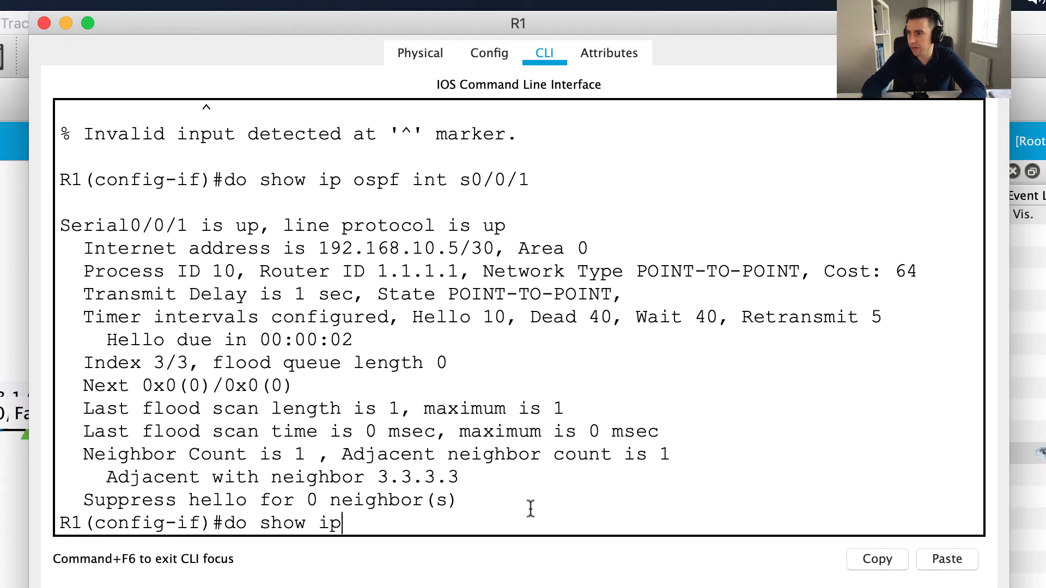
key(BackSpace)
key(BackSpace)
key(BackSpace)
key(BackSpace)
key(BackSpace)
text(ip osh)
key(BackSpace)
key(Tab)
text(cost 1)
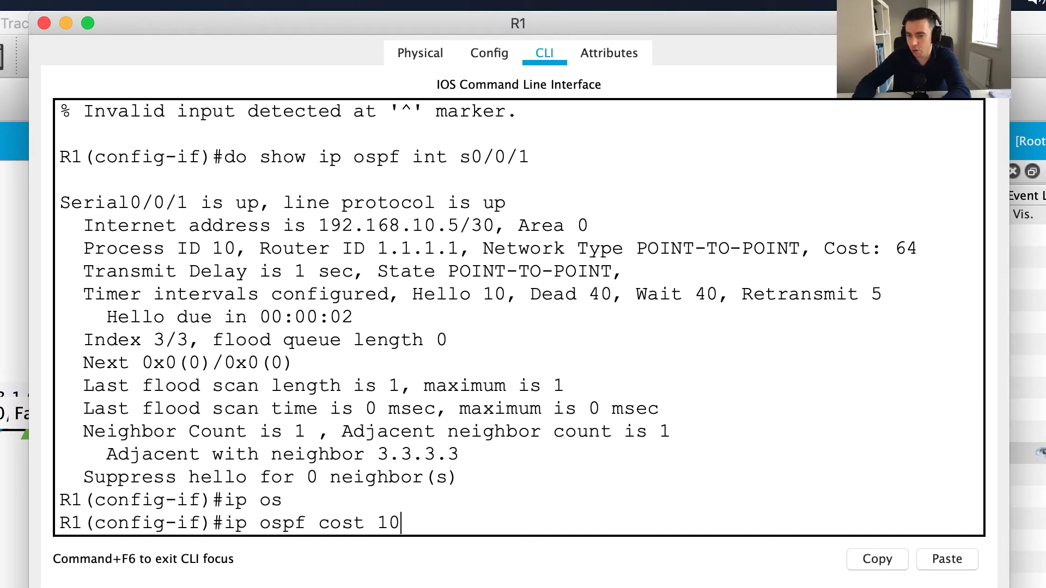
key(Return)
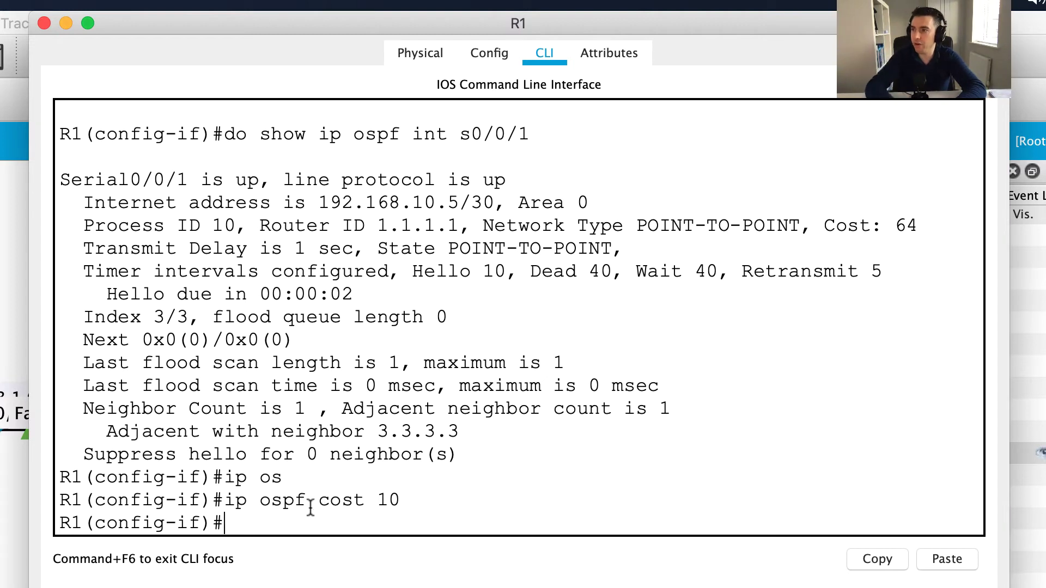
Step: Rerun "do show ip ospf int s0/0/1" on R1 and highlight the interface's cost
key(Up)
key(Up)
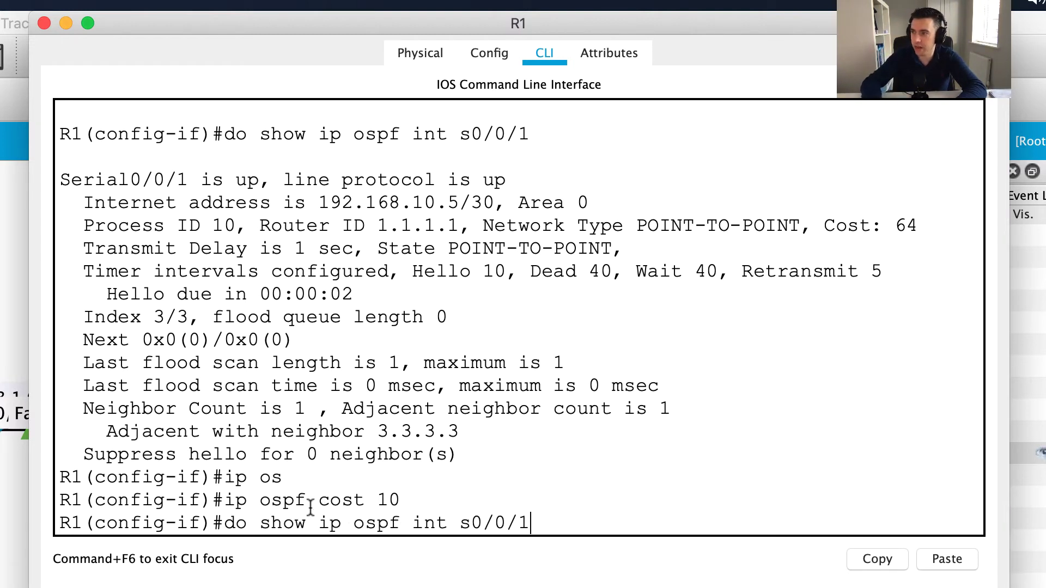
key(Return)
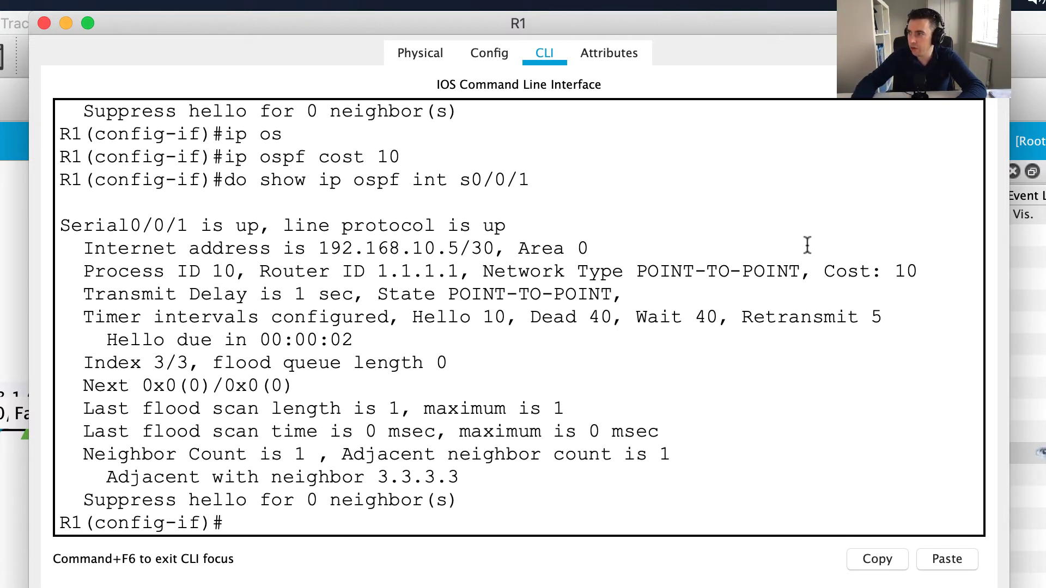
double_click(901, 271)
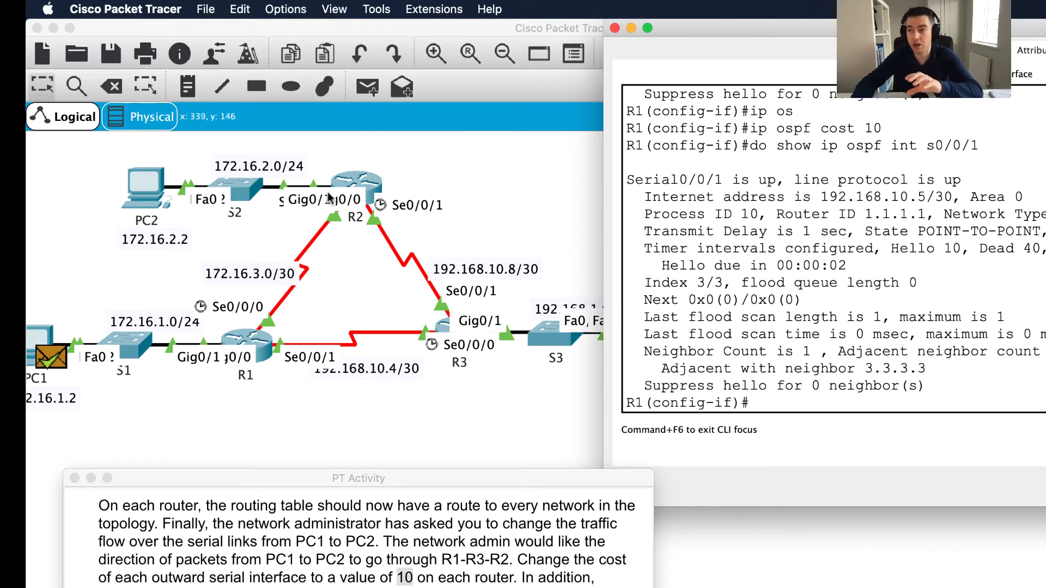
Step: Open R3's command line and move its window so that the topology and instructions stay readable
click(445, 333)
scroll(707, 434, down, 3)
scroll(708, 433, down, 2)
drag(698, 205, 757, 60)
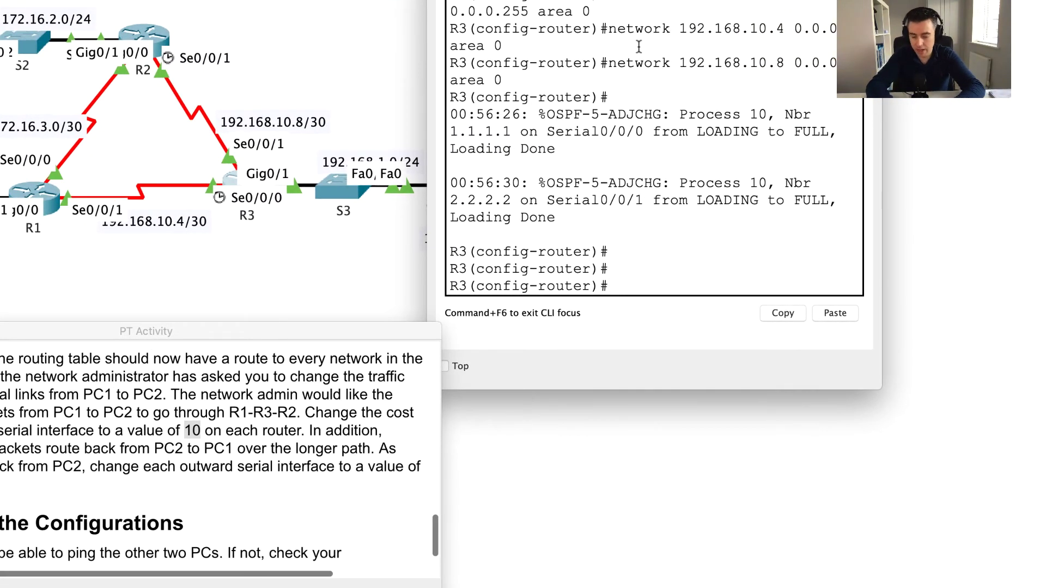
Step: Exit R3's router configuration and set the OSPF cost of its s0/0/1 interface to 10
text(end)
key(Return)
key(Return)
text(conf t)
key(Return)
text(int s0)
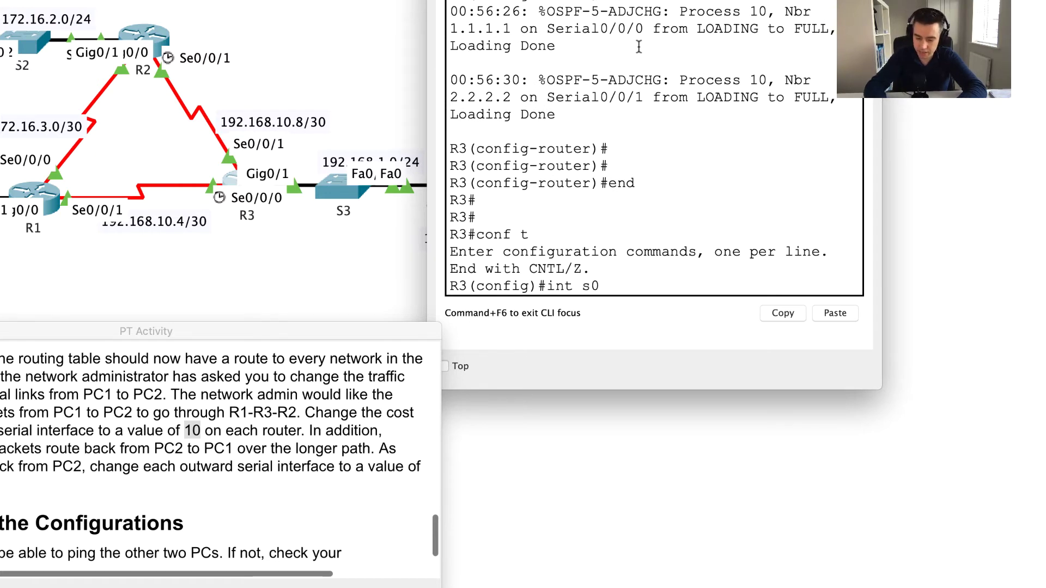
text(/0/1)
key(Return)
text(ip os)
key(Tab)
text(cos)
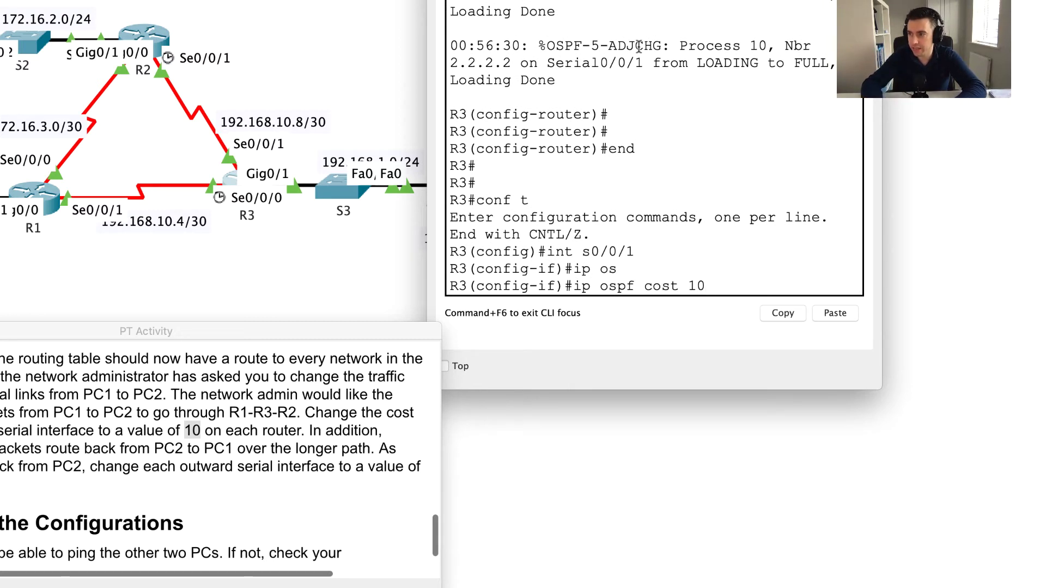
key(Return)
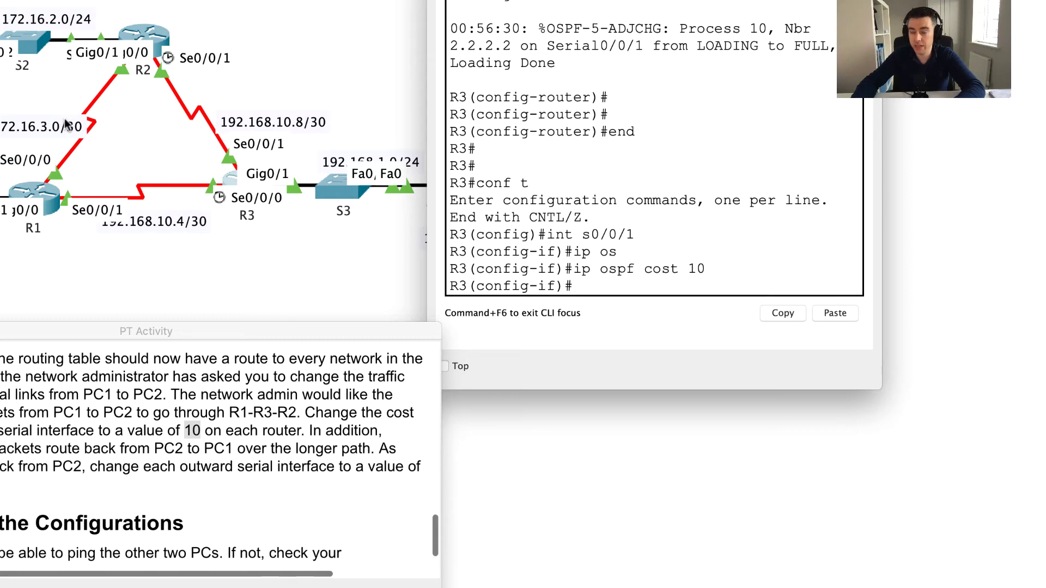
Step: Return R1 to privileged EXEC mode and display its routing table with "show ip route"
click(28, 187)
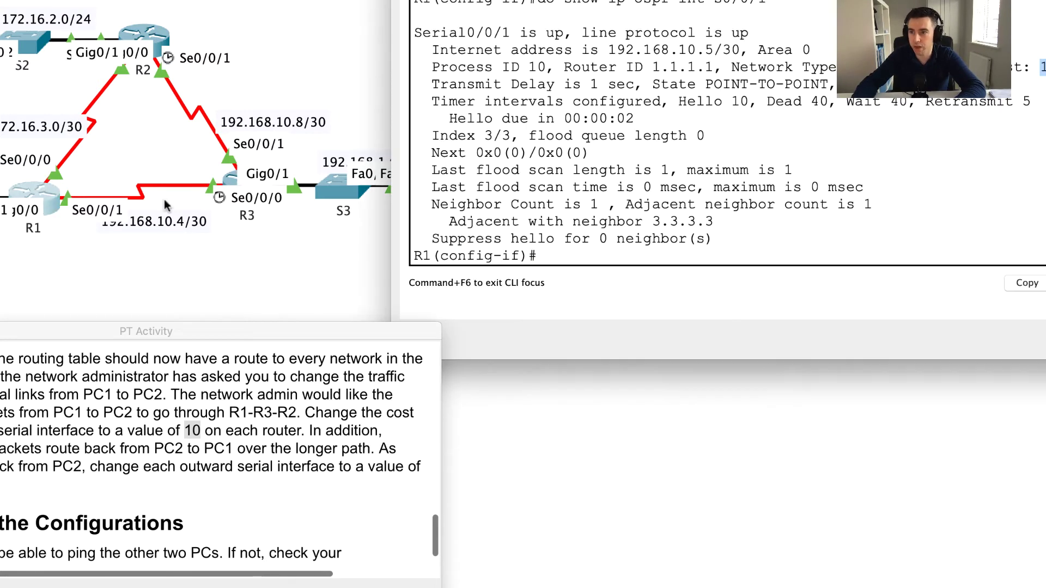
key(ctrl+z)
key(Return)
key(Return)
key(Return)
key(Return)
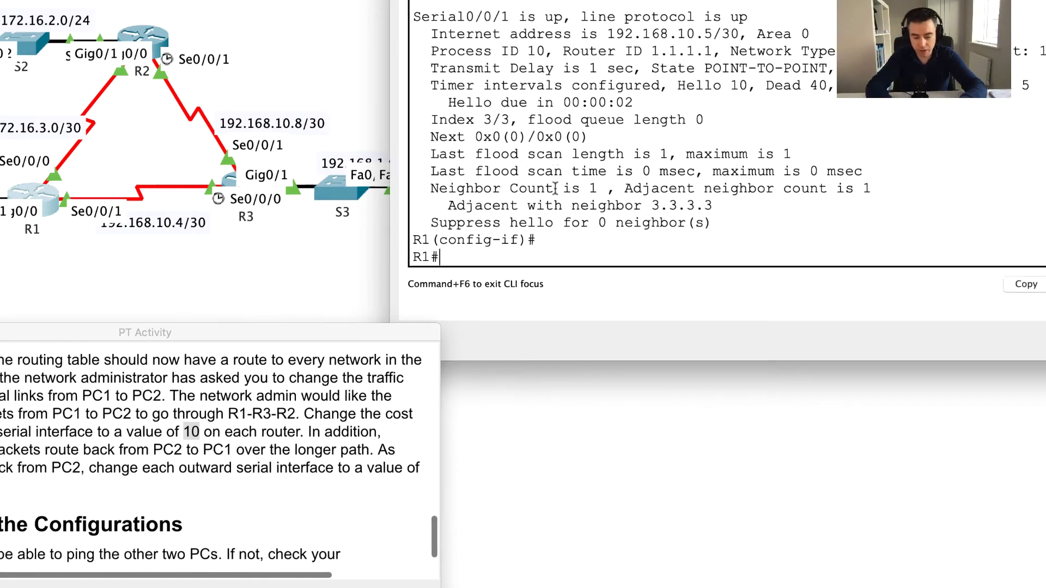
text(show ip route)
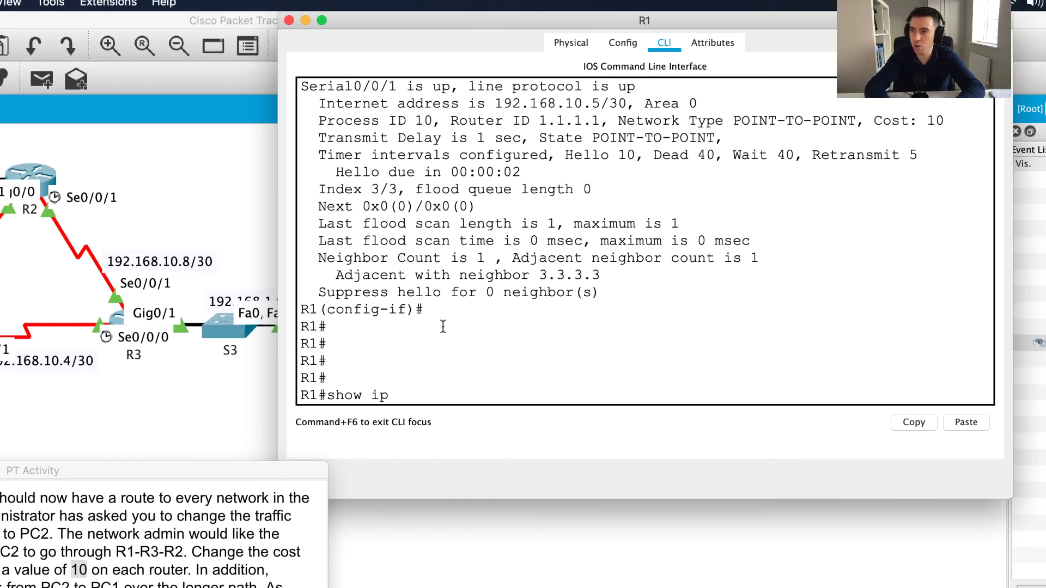
key(Return)
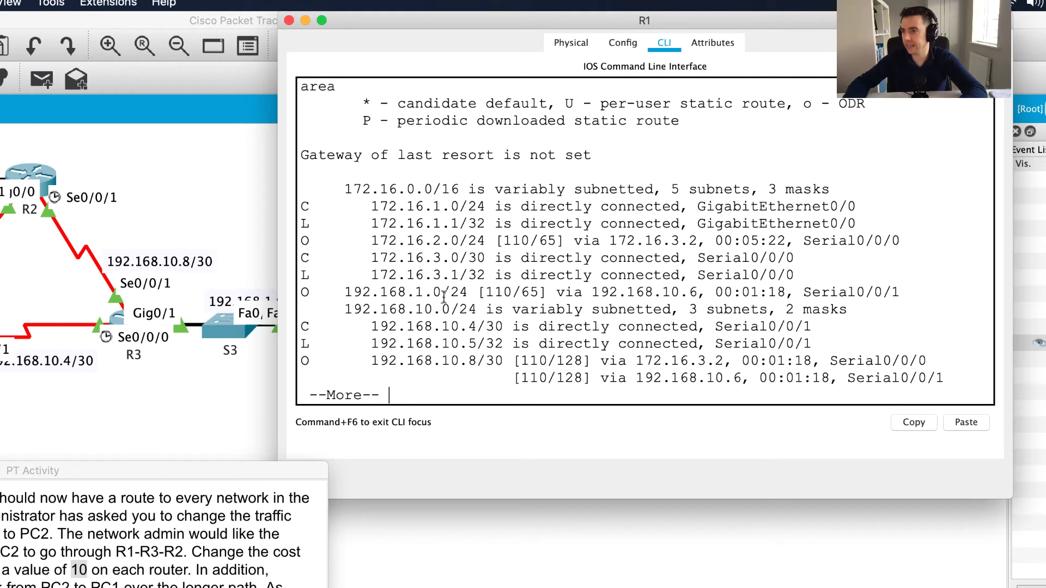
Step: Page through the rest of R1's routing table and highlight the OSPF route to 172.16.2.0/24
key(Return)
key(Return)
key(Return)
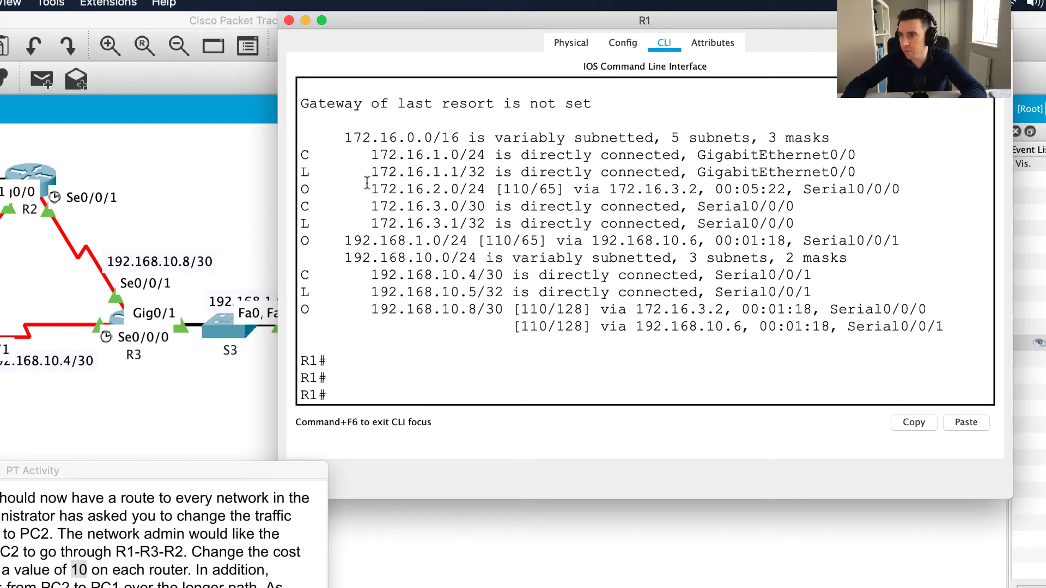
drag(301, 189, 554, 192)
click(549, 191)
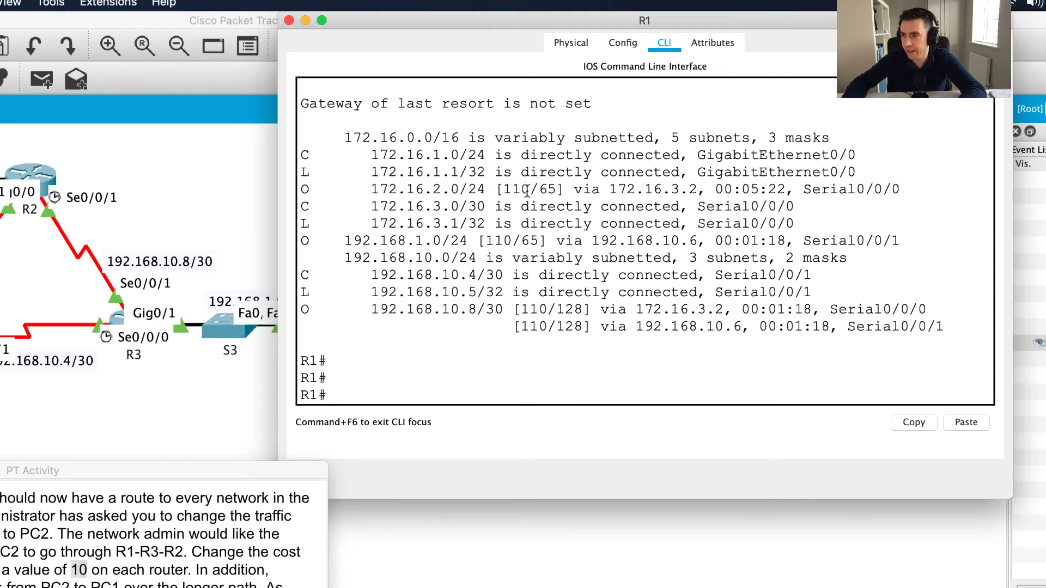
triple_click(527, 190)
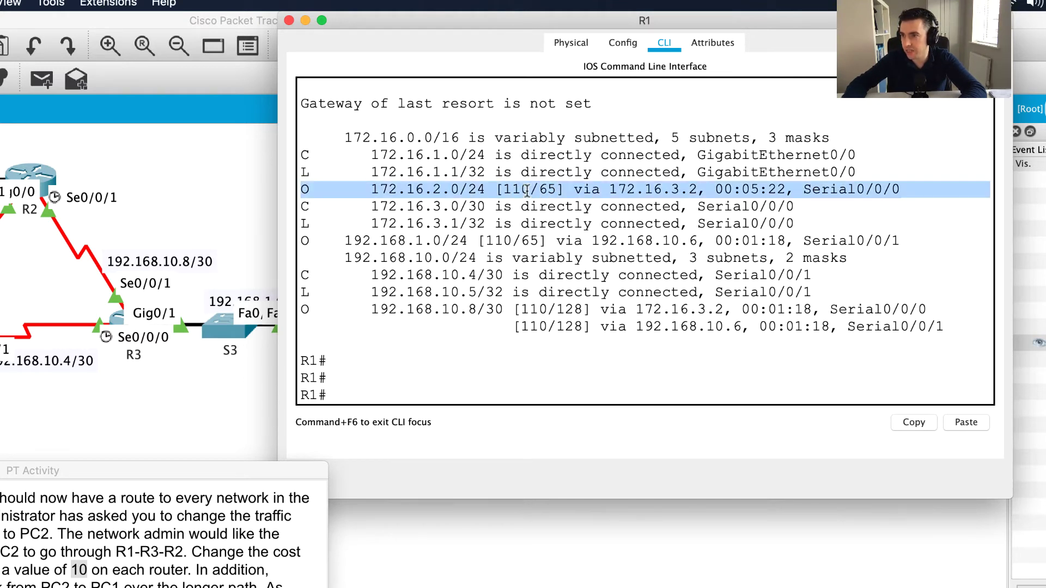
click(530, 191)
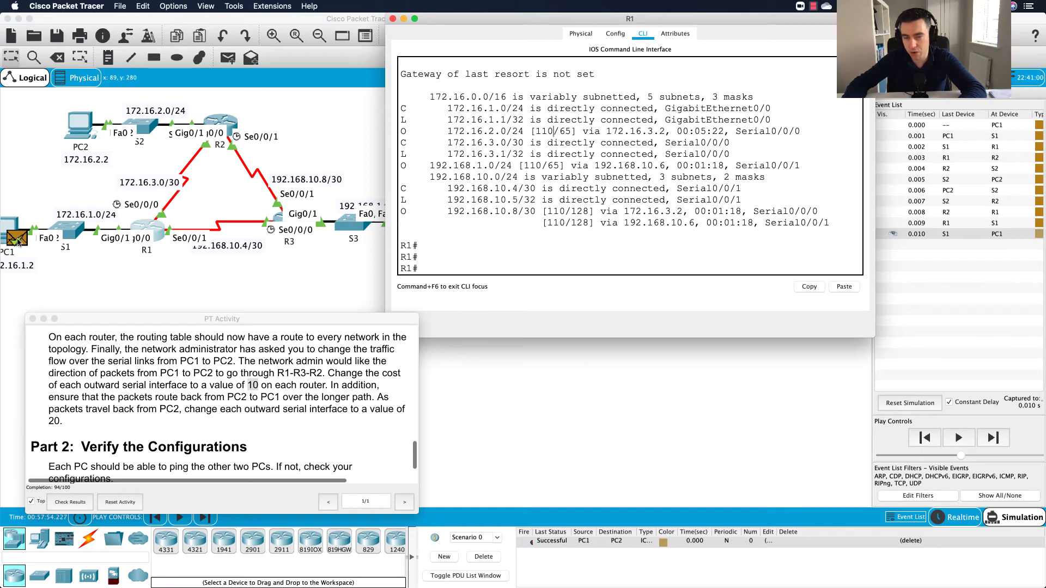
Step: Switch the simulator to Realtime mode and reopen R1's command line at a fresh privileged EXEC prompt
click(957, 519)
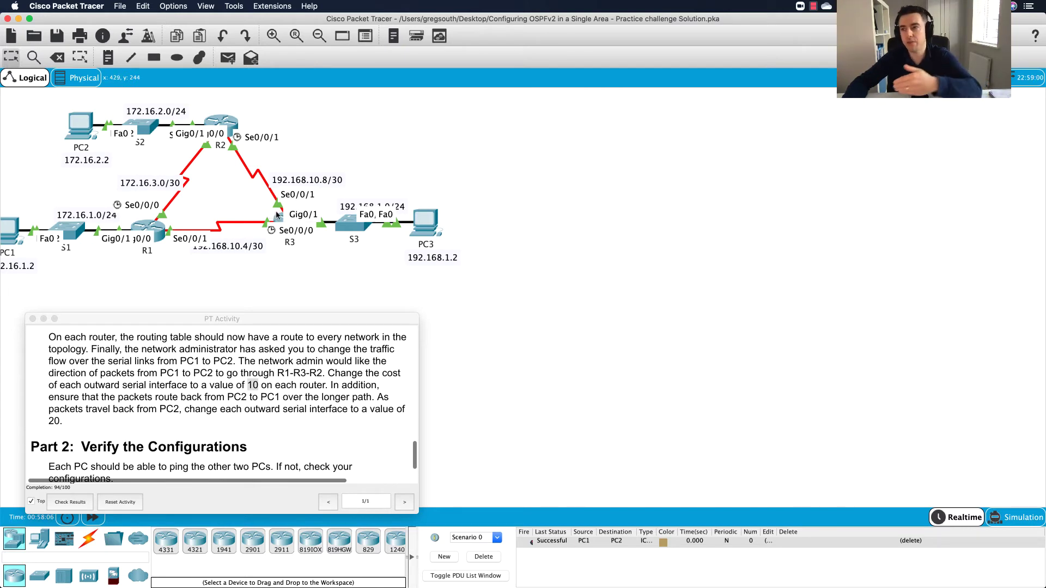
mouse_move(278, 219)
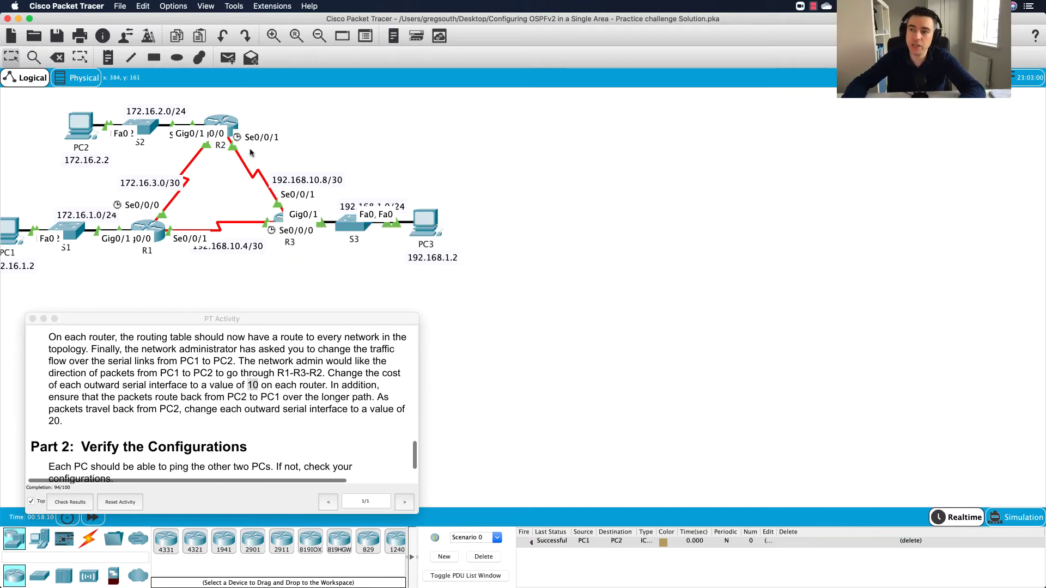
click(154, 227)
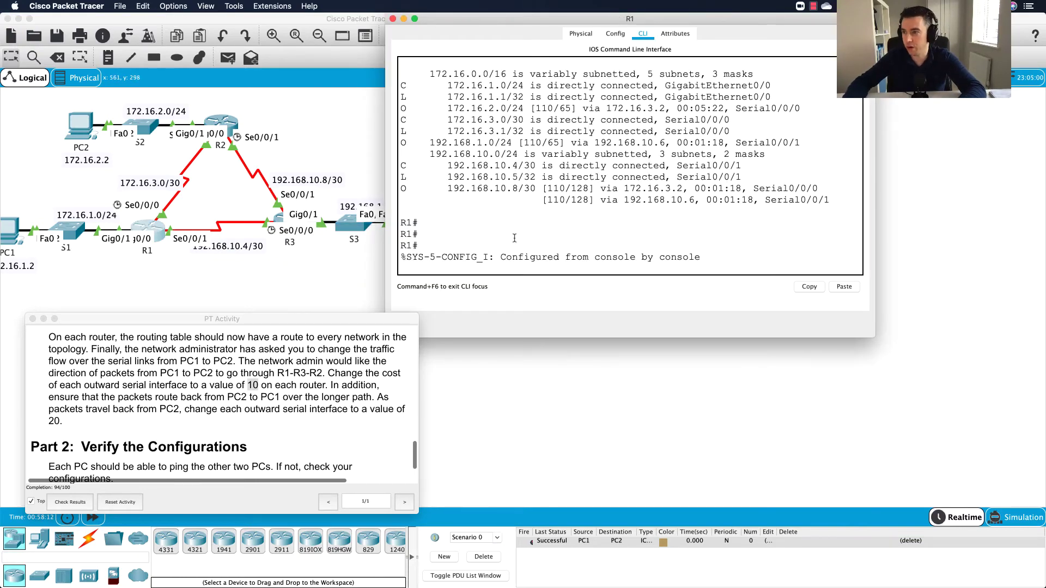
key(Return)
key(Return)
key(Return)
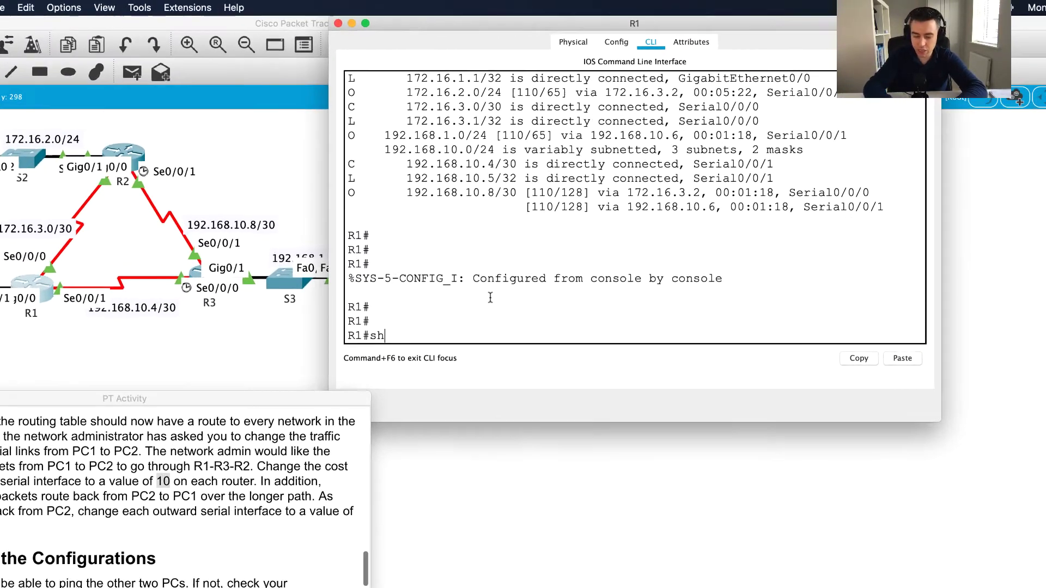
Step: Rerun "show ip route" on R1 and highlight the 172.16.2.0/24 route's metric
text(show ip route)
scroll(477, 217, up, 1)
drag(295, 136, 364, 137)
click(510, 134)
click(422, 177)
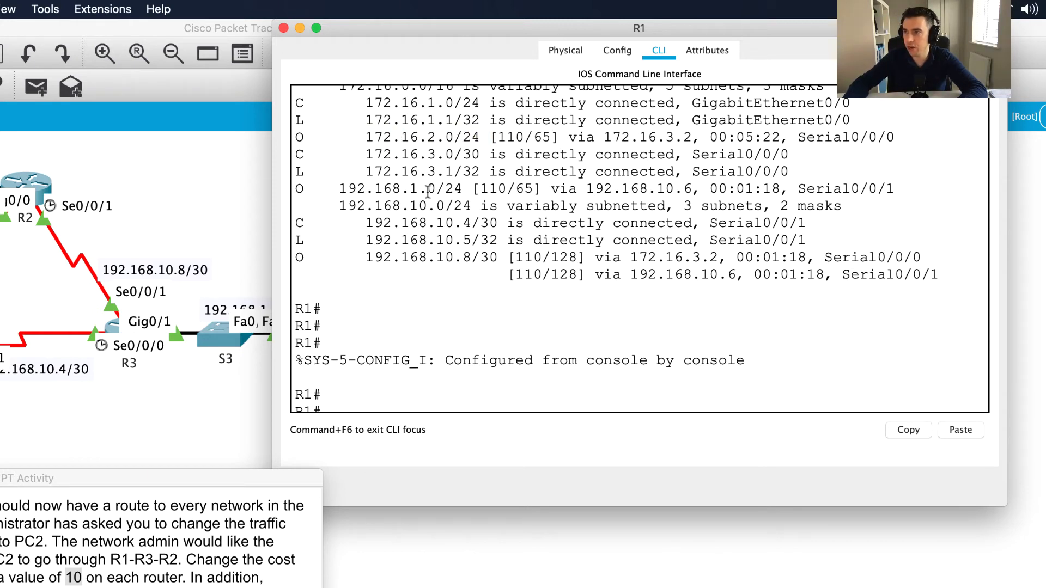
scroll(439, 244, down, 2)
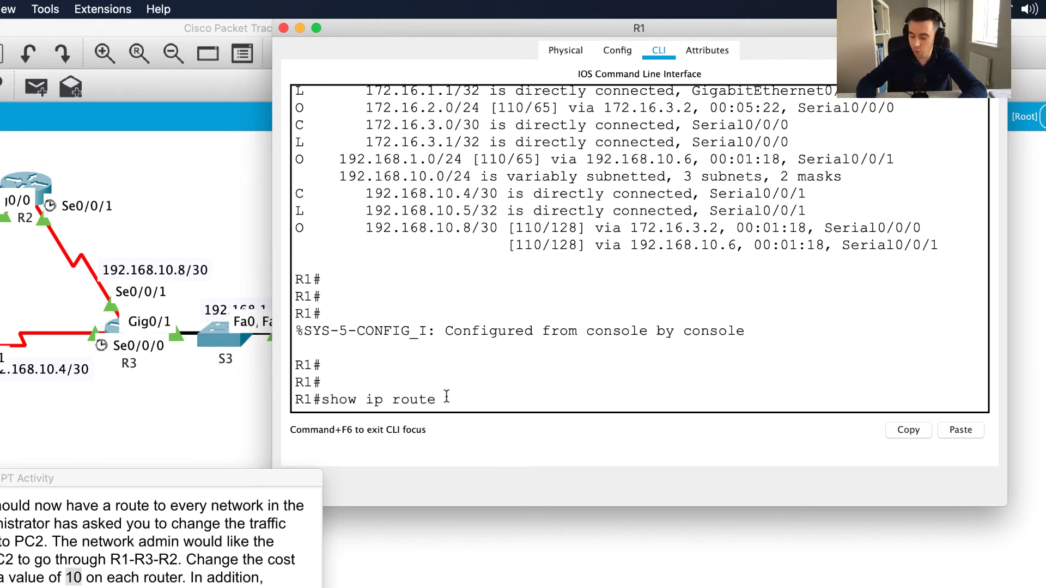
key(Return)
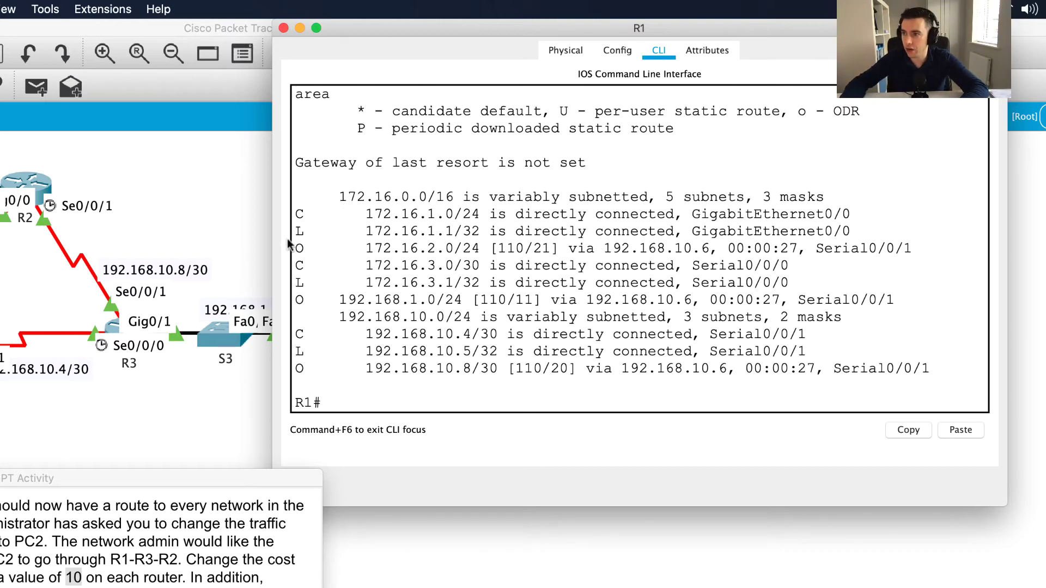
drag(293, 246, 937, 245)
double_click(538, 248)
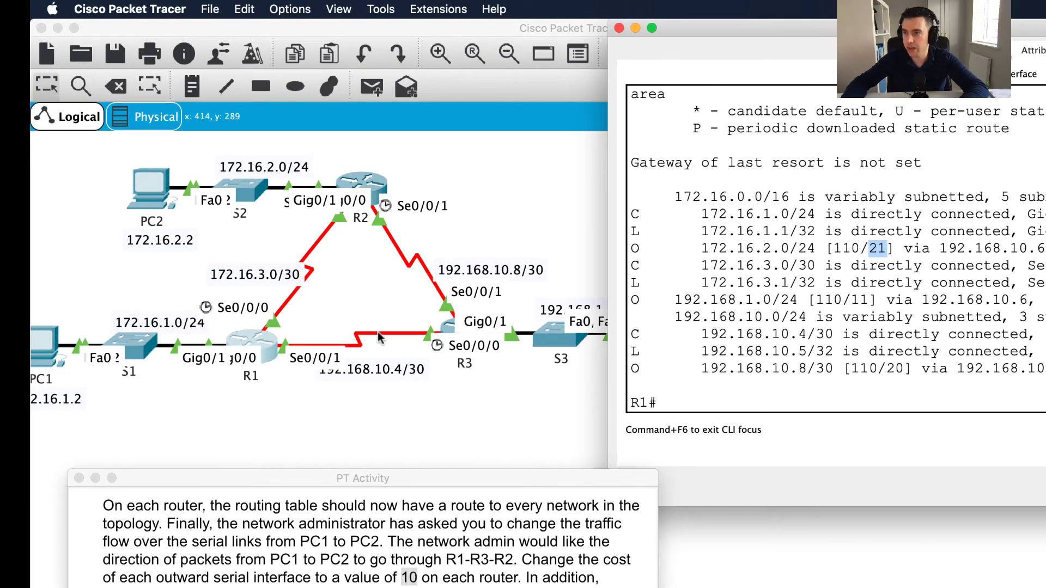
Step: Bring the topology to the front and send a simple PDU from PC1 to PC2
click(504, 436)
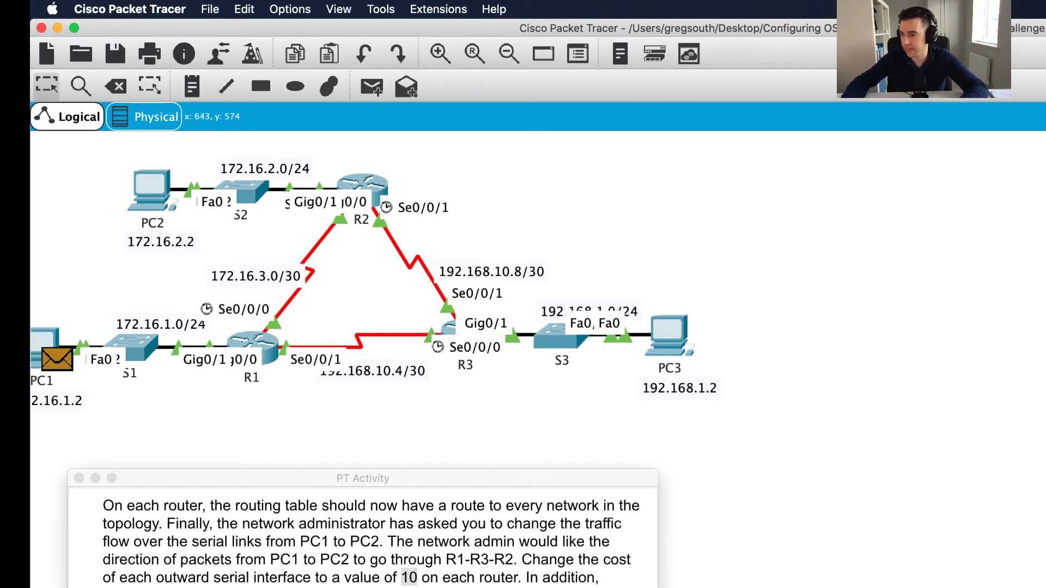
click(372, 86)
click(40, 347)
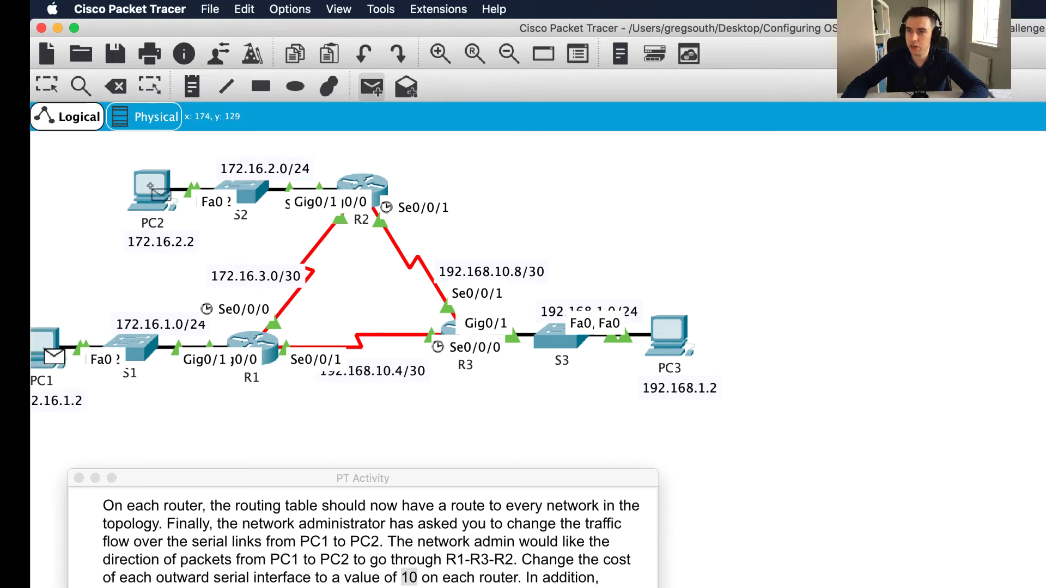
click(157, 190)
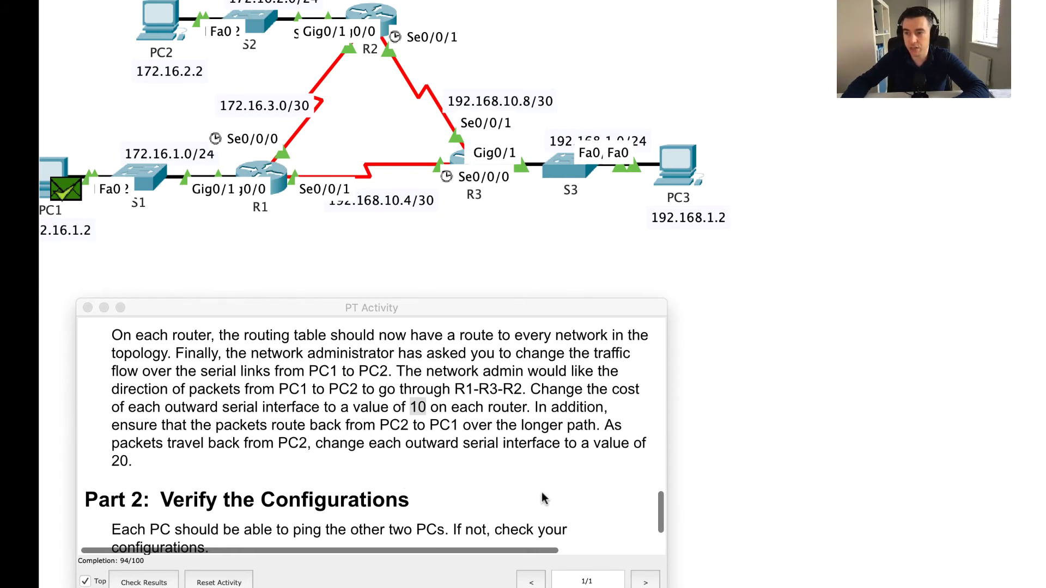
Step: Highlight the activity instruction that gives the outward serial interface cost for packets travelling back from PC2
click(451, 436)
drag(402, 443, 582, 466)
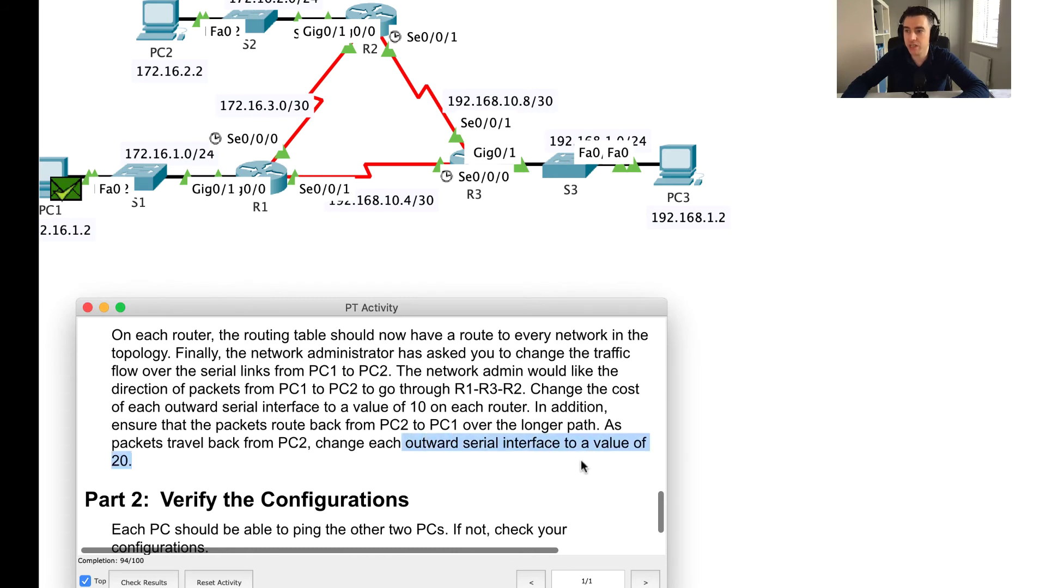
click(566, 447)
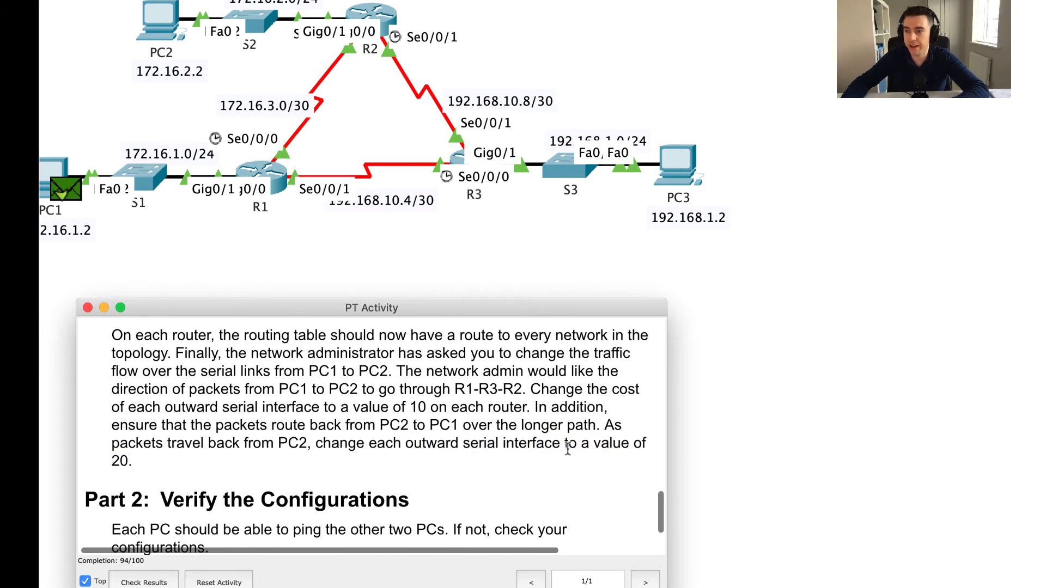
Step: In R2's command line, enter global configuration mode and set the OSPF cost of interface s0/0/1 to 20
click(392, 26)
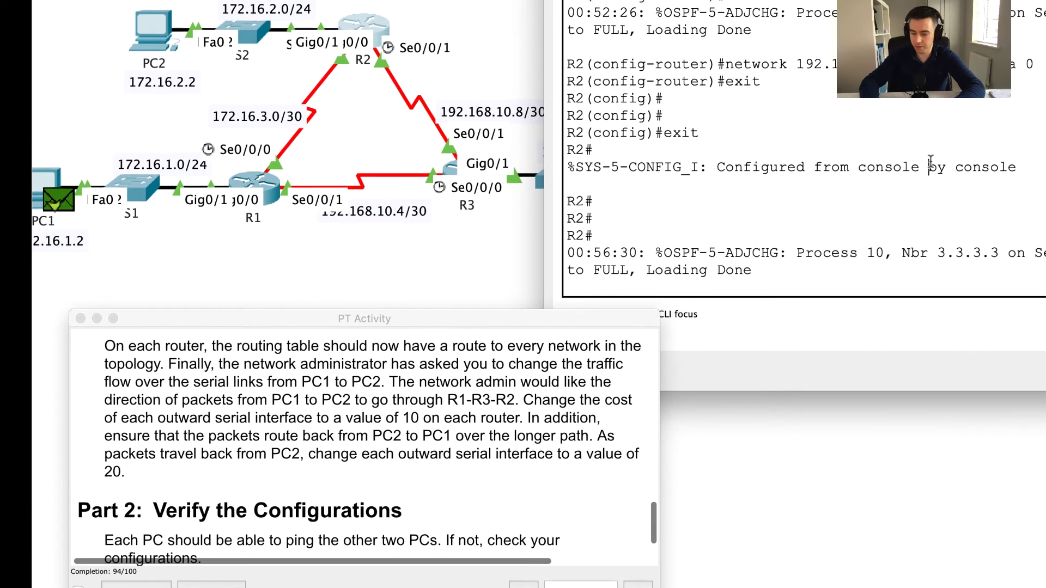
key(Return)
key(Return)
key(Return)
text(conf t)
key(Return)
text(int s0/0/1)
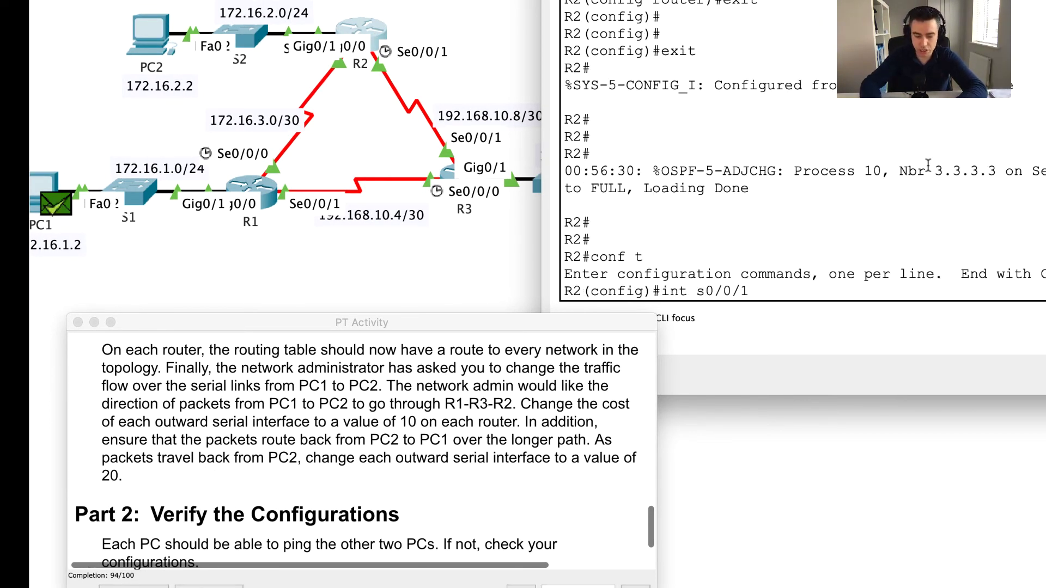
key(Return)
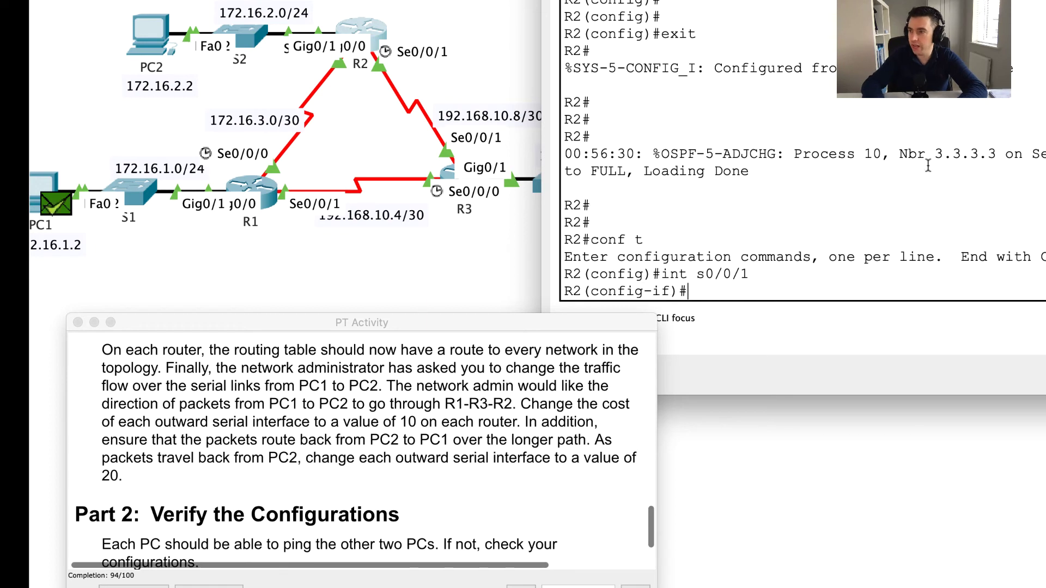
text(ip os)
key(Tab)
text(cost)
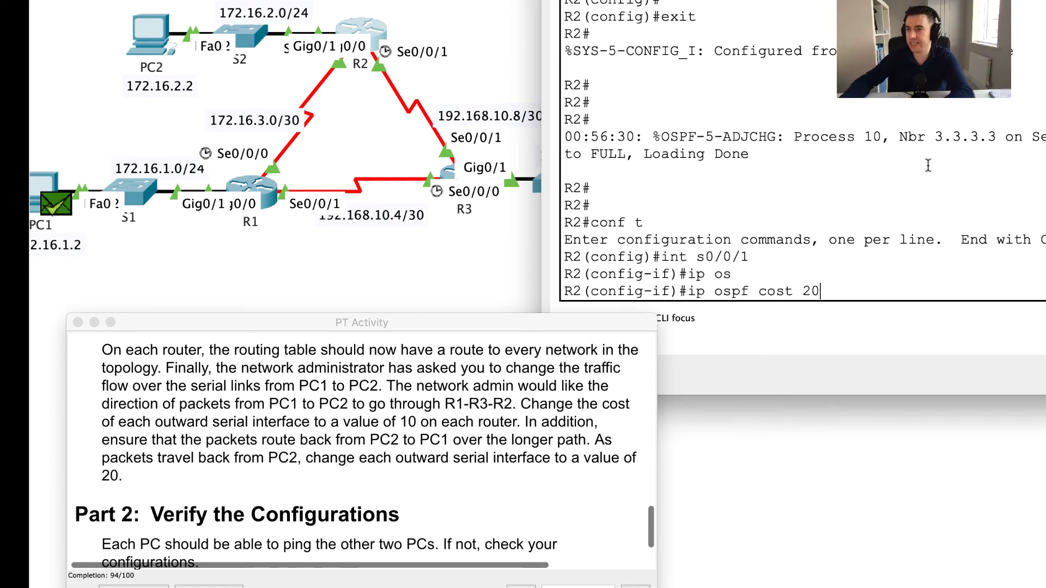
text( 20)
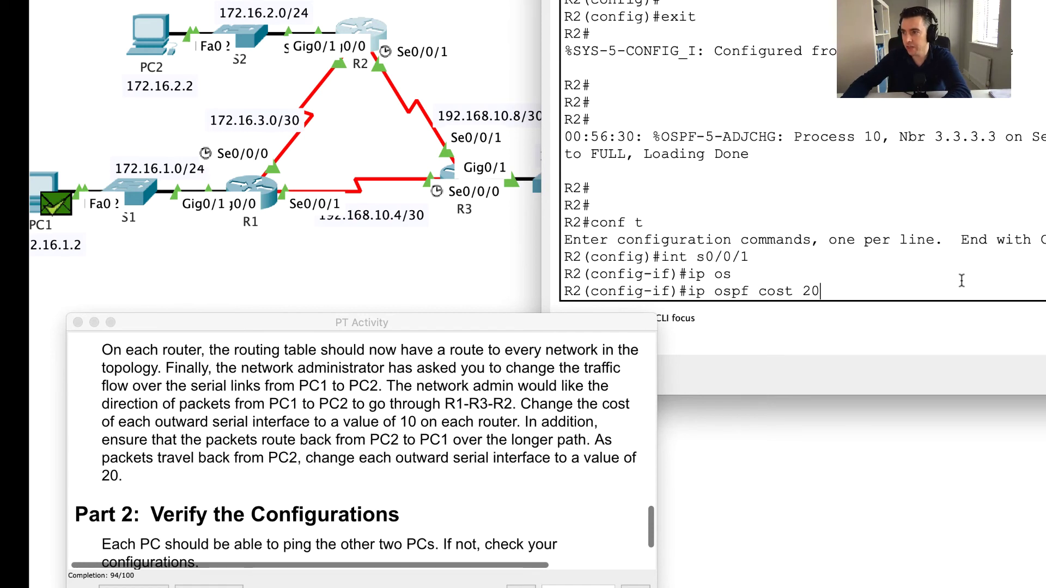
key(Return)
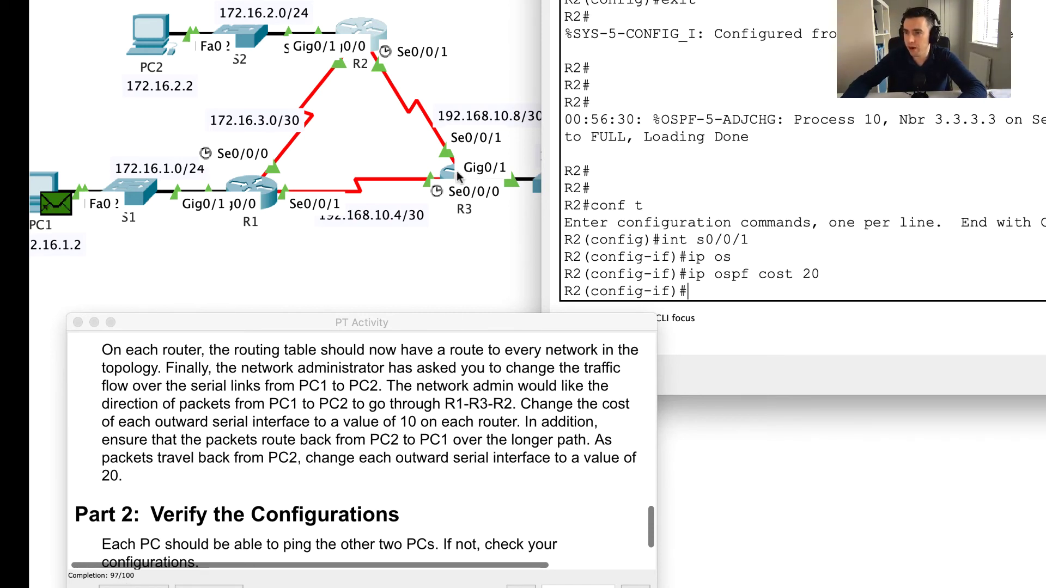
Step: Open R3's command line and exit interface configuration back to global configuration mode
click(446, 172)
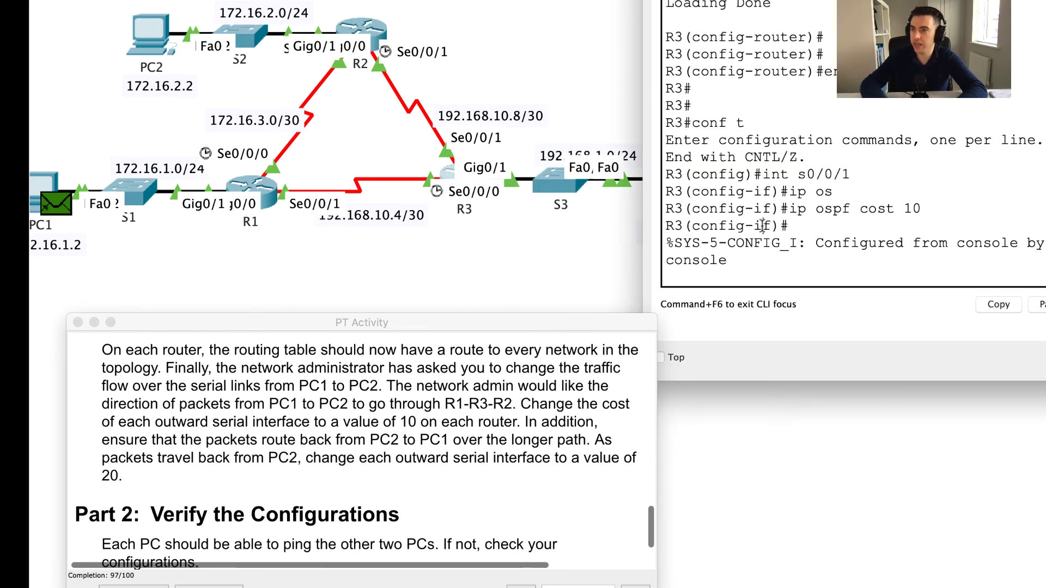
key(Return)
key(Return)
key(Return)
text(e)
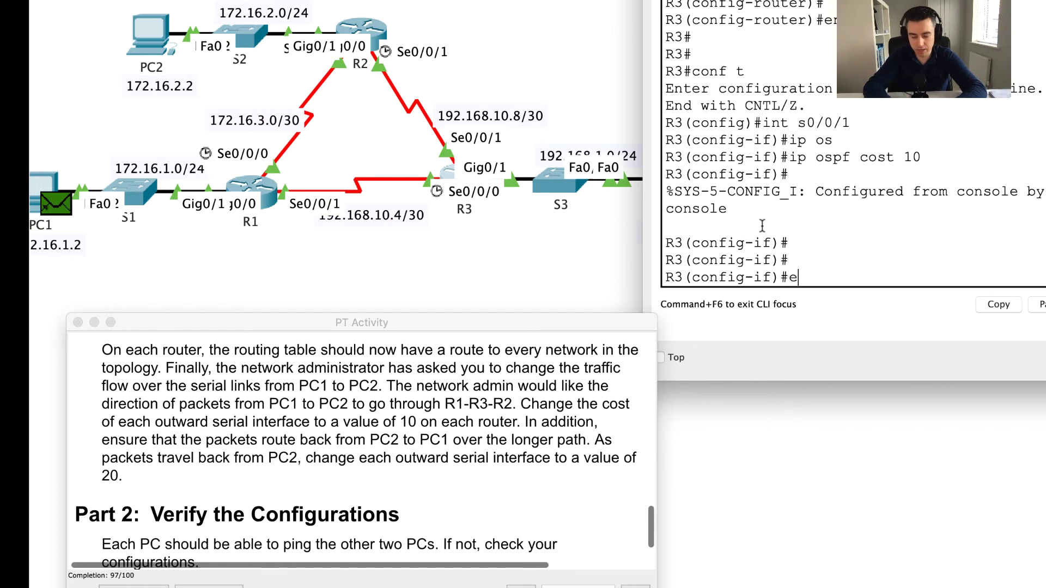
text(xit)
key(Return)
key(Return)
key(Return)
Step: Set the OSPF cost of R3's s0/0/0 interface to 20 with "ip ospf cost 20"
text(ig)#int s)
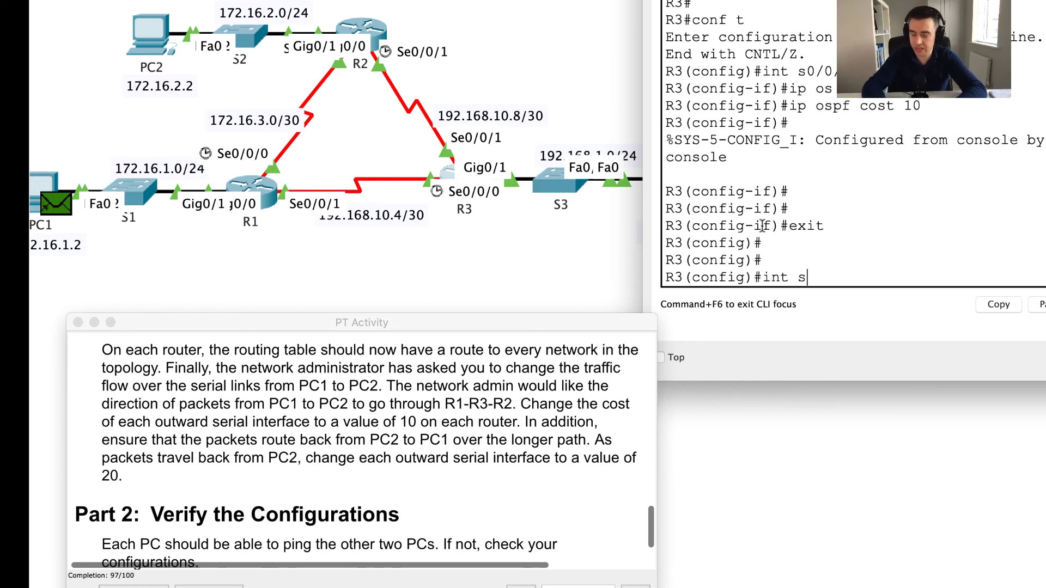
text(0/0/0)
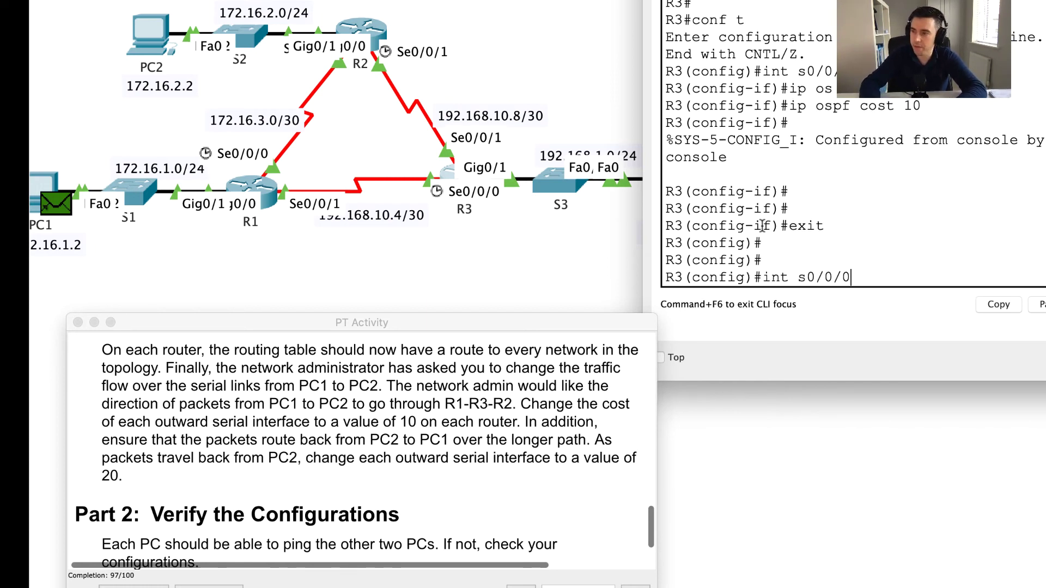
key(Return)
text(ip os)
key(Tab)
text(cost 20)
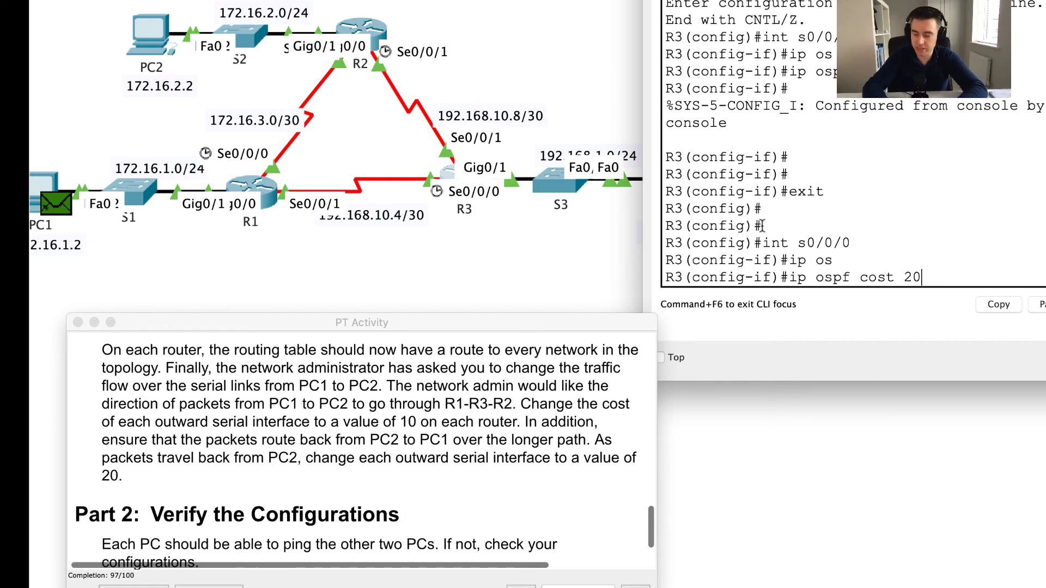
key(Return)
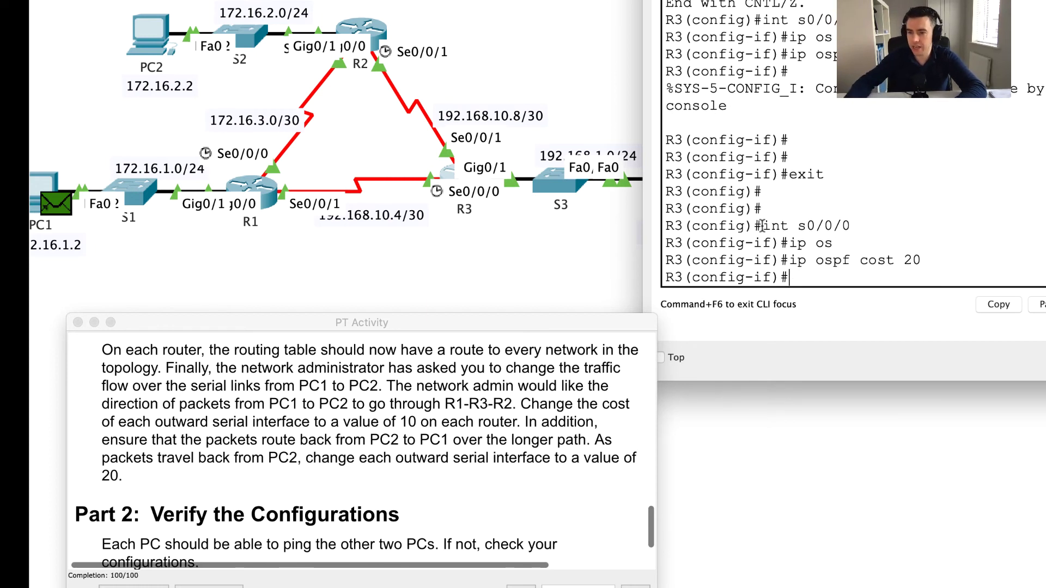